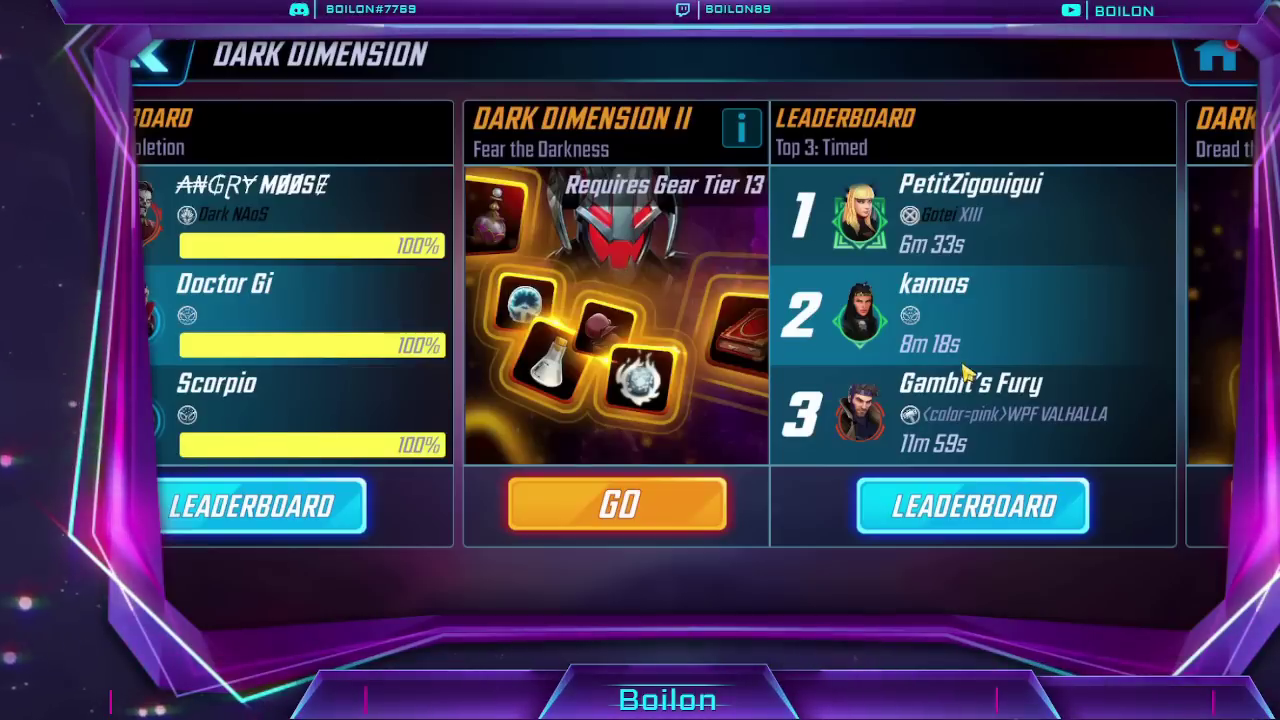
Browse the Dark Dimension campaigns from II to V, viewing the Dark Dimension III mission map on the way.
scroll(625, 415, down, 5)
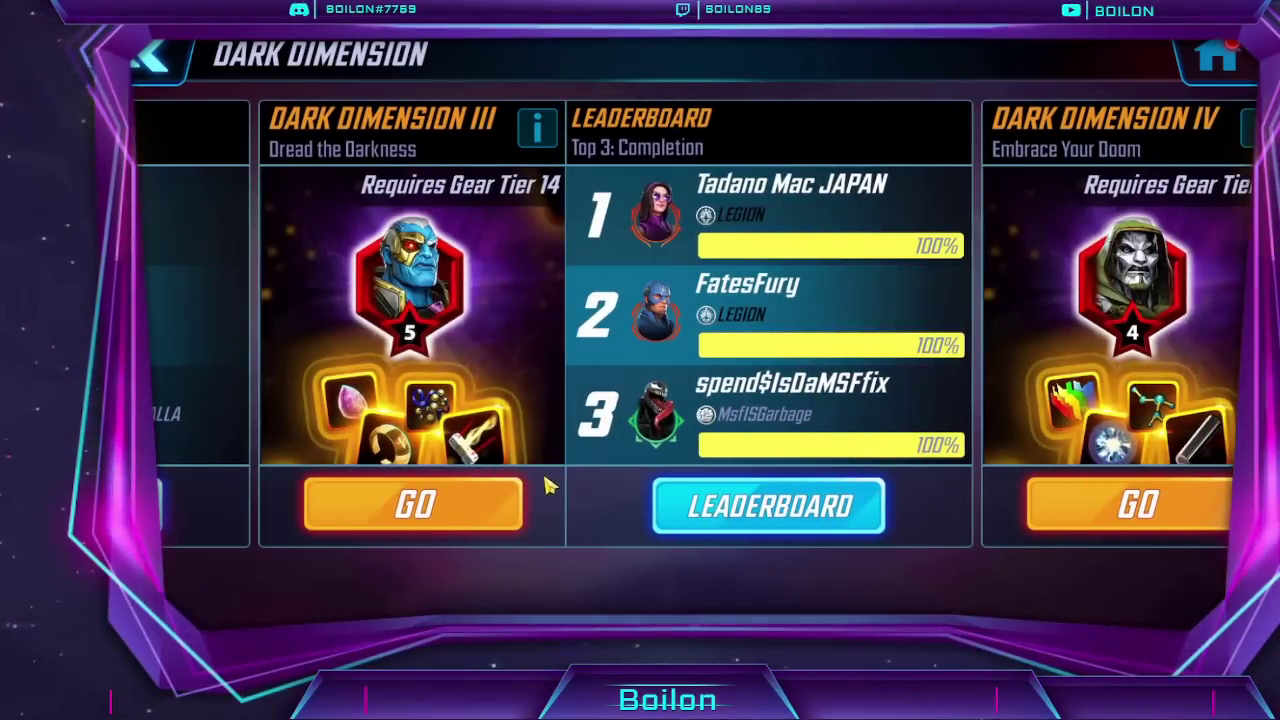
click(483, 512)
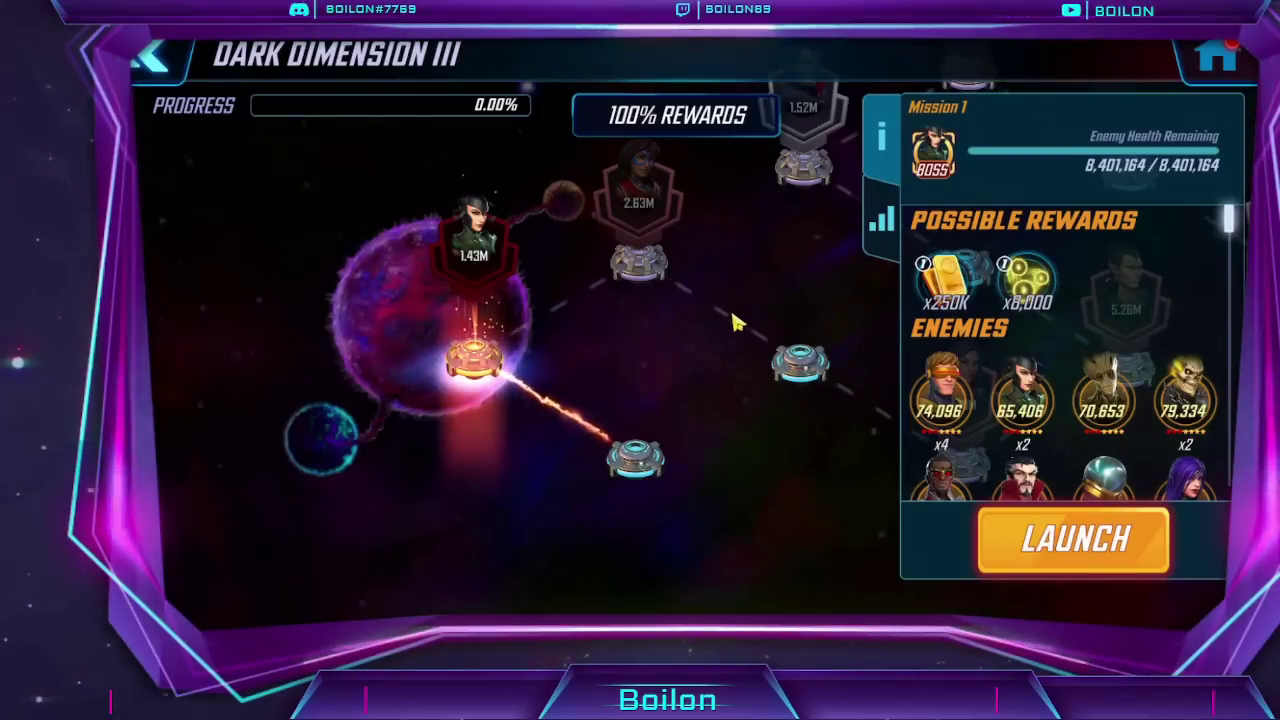
key(Escape)
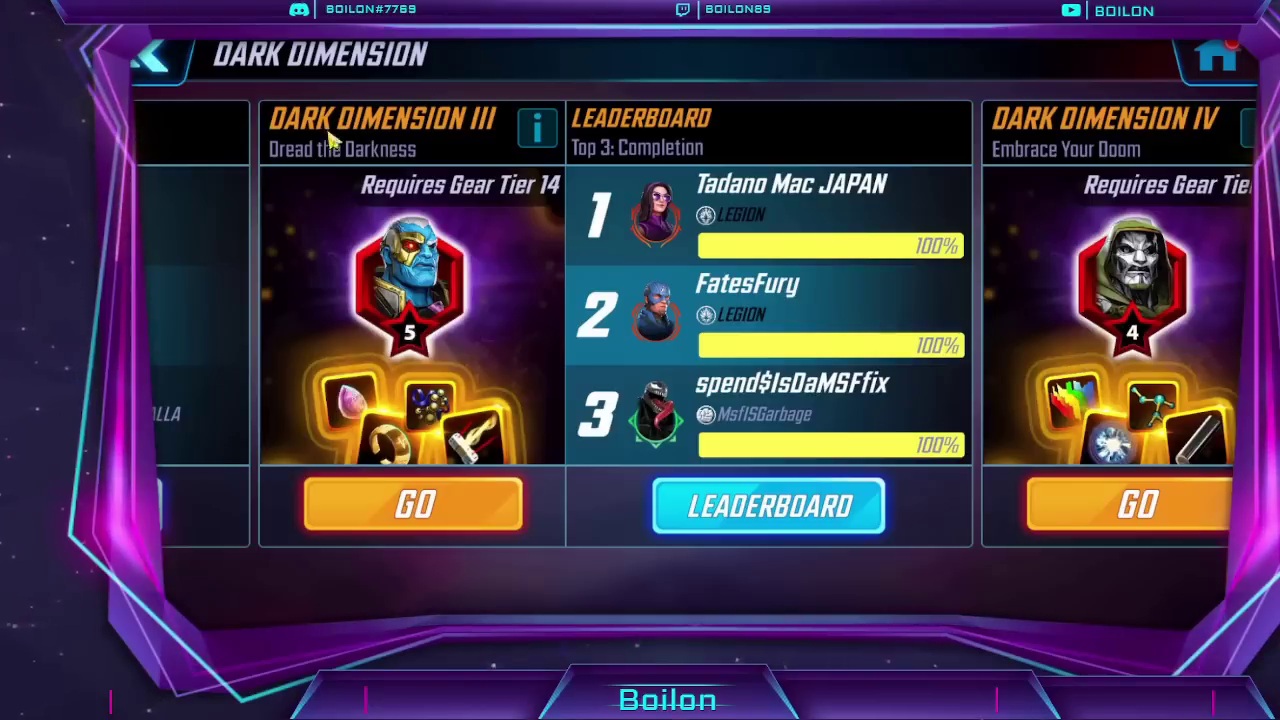
drag(843, 312, 486, 149)
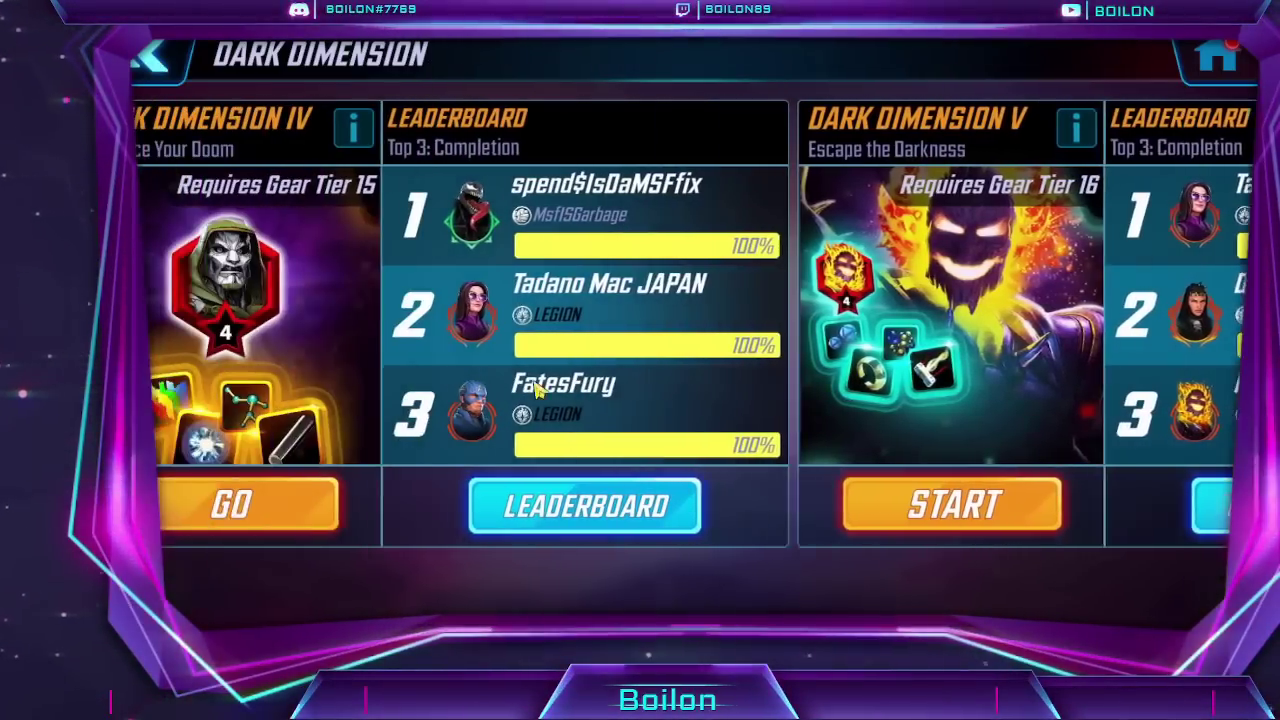
Leave the Dark Dimension and Epic Campaigns lists and return to the featured character on the home screen.
key(Escape)
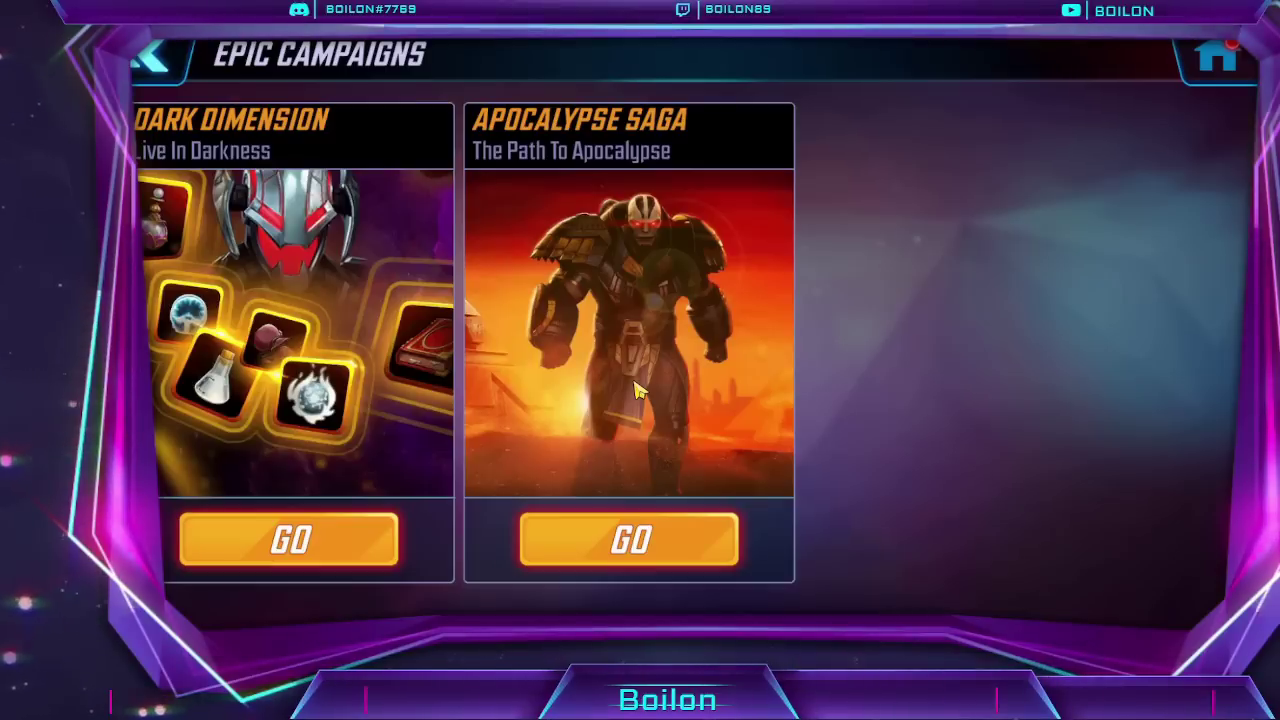
click(141, 67)
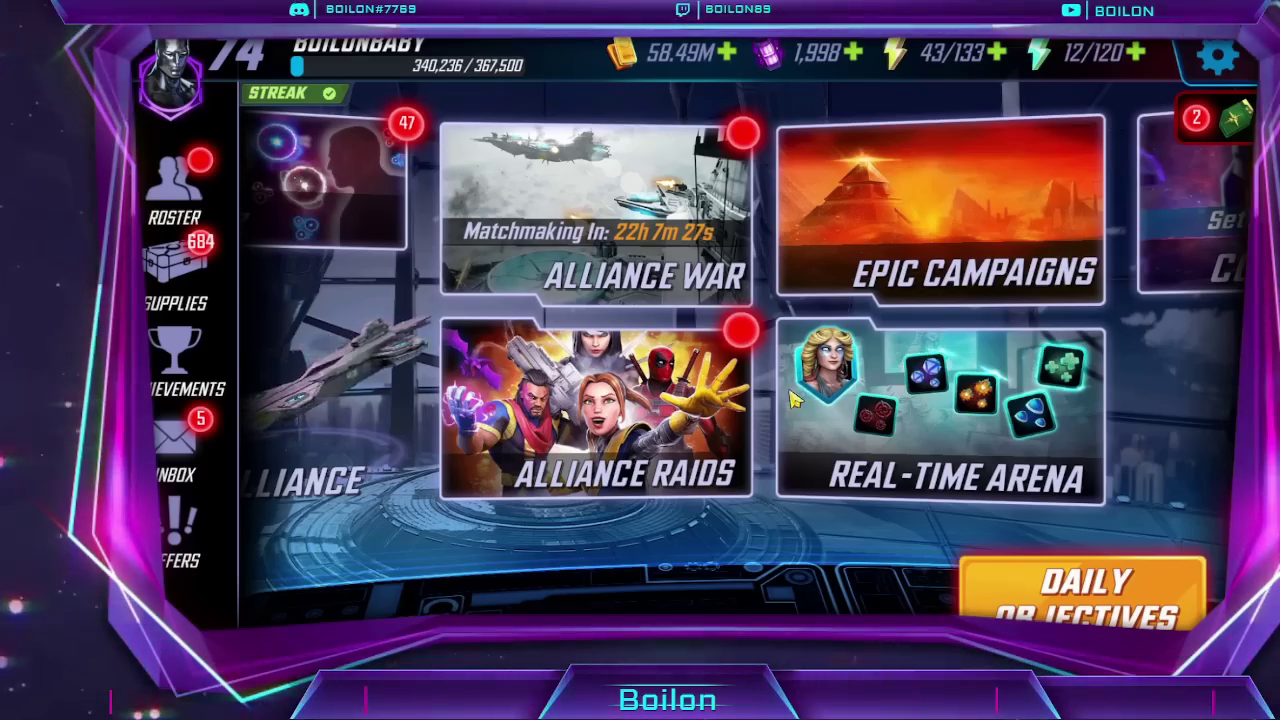
drag(720, 354, 886, 354)
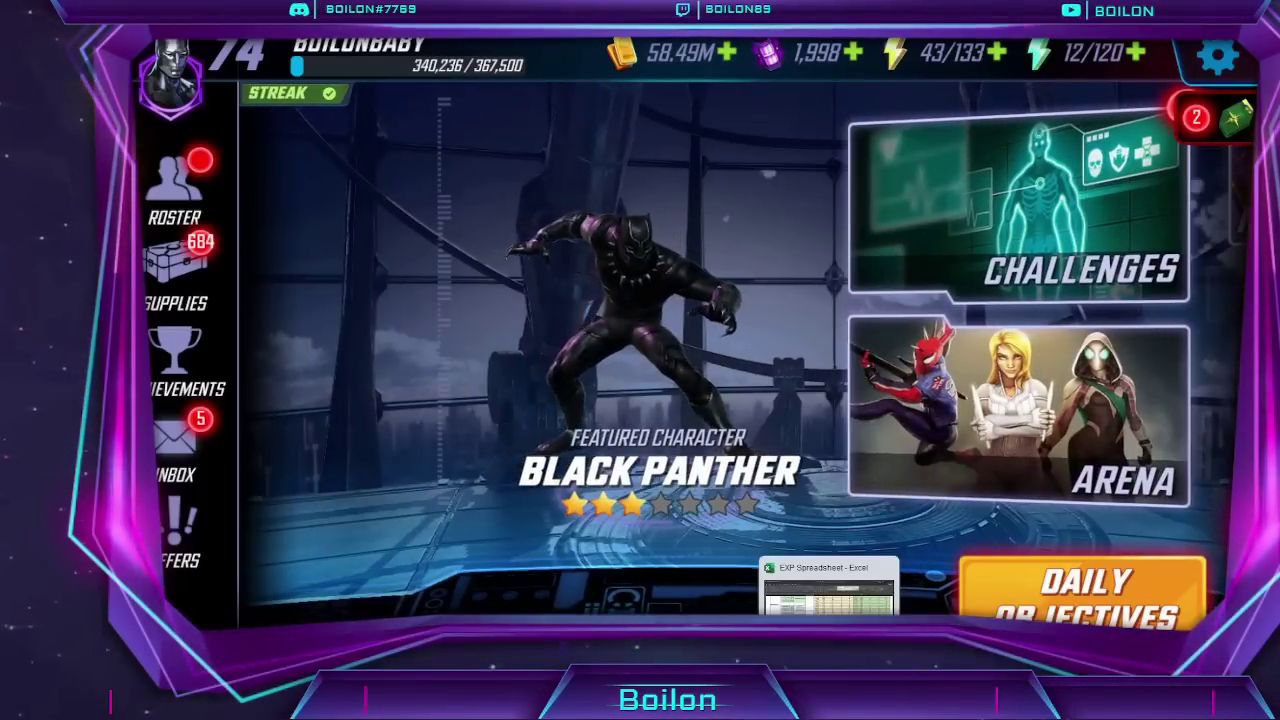
Switch to the EXP Spreadsheet in Excel and view the level 80-85 experience tracker at the top of the sheet.
click(828, 615)
scroll(400, 340, up, 7)
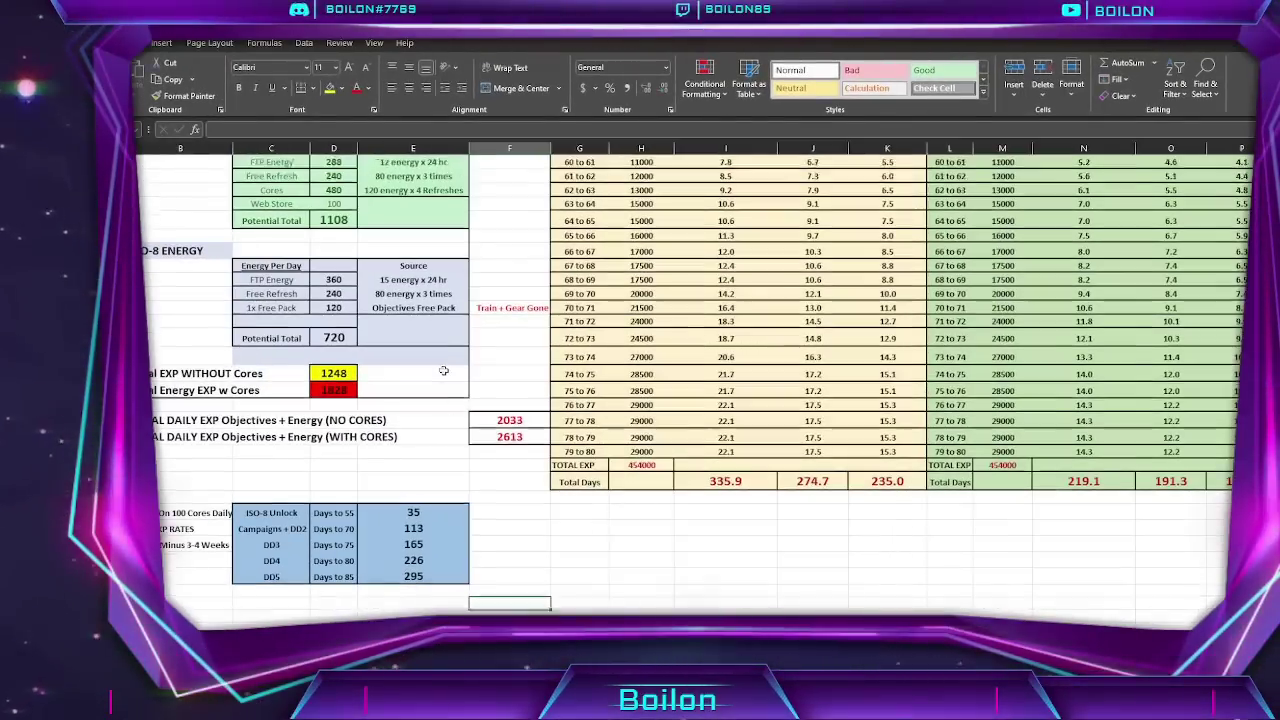
scroll(318, 281, up, 5)
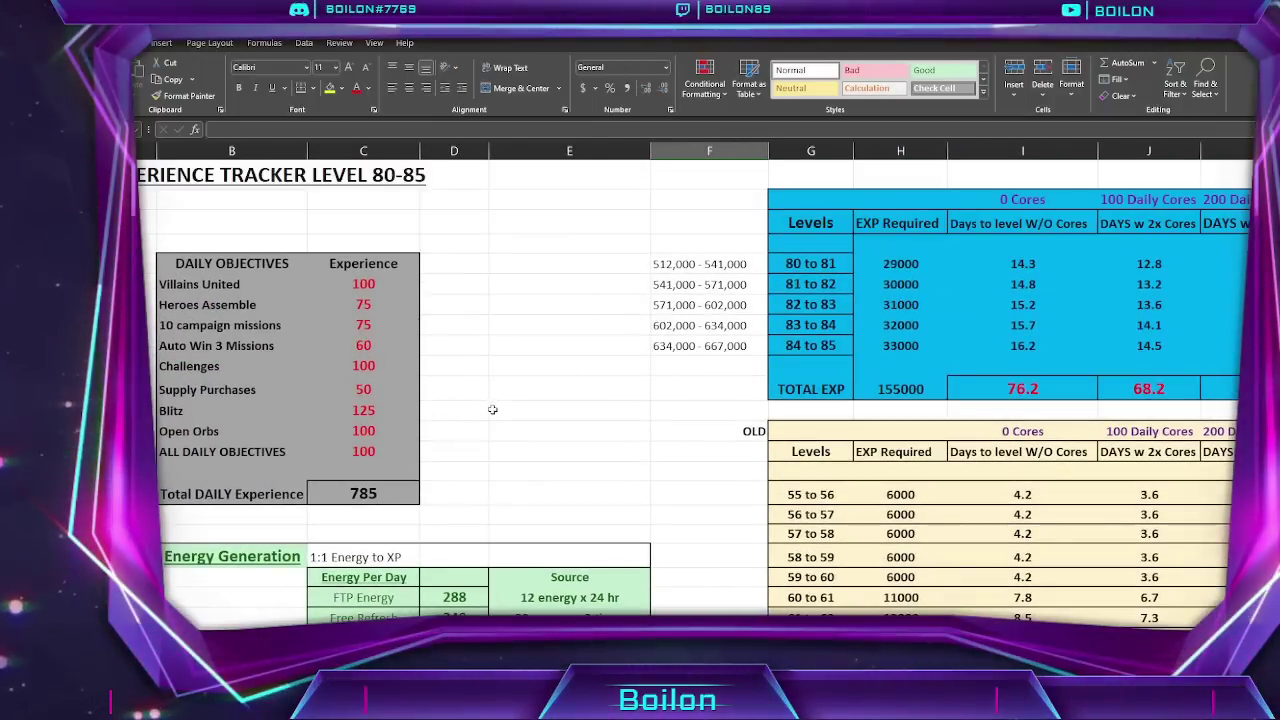
scroll(522, 418, down, 1)
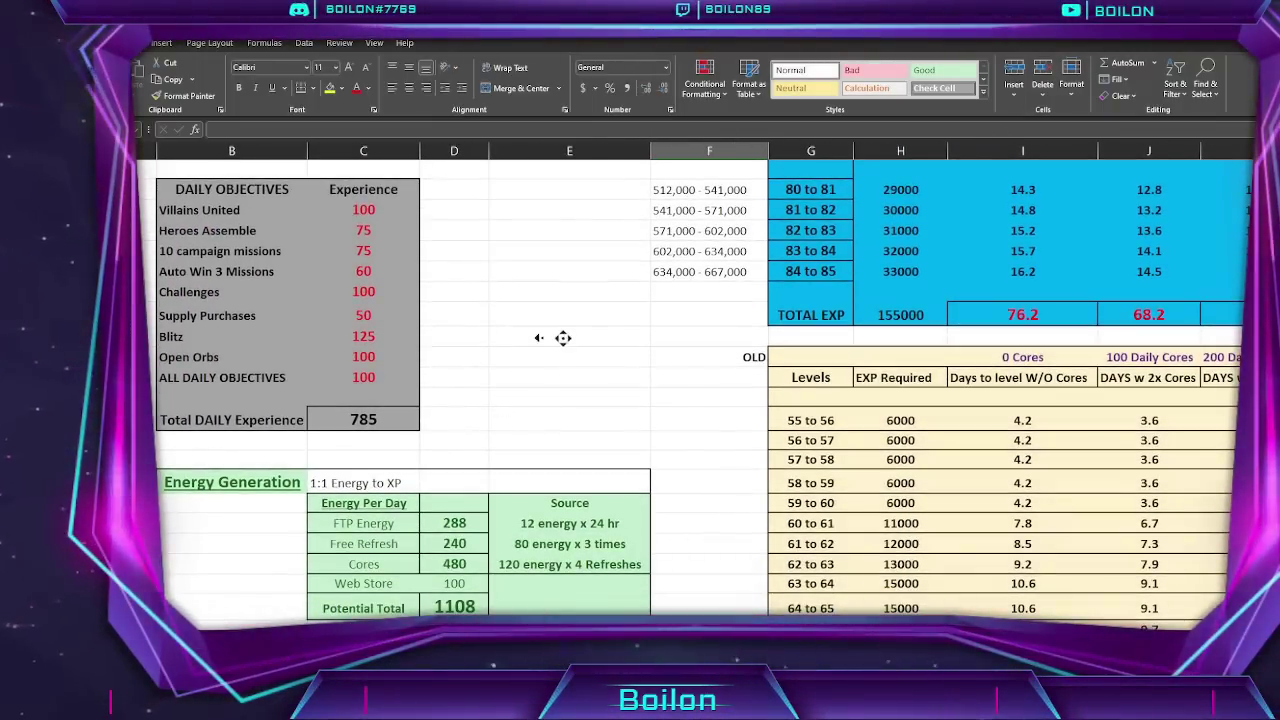
scroll(485, 343, up, 1)
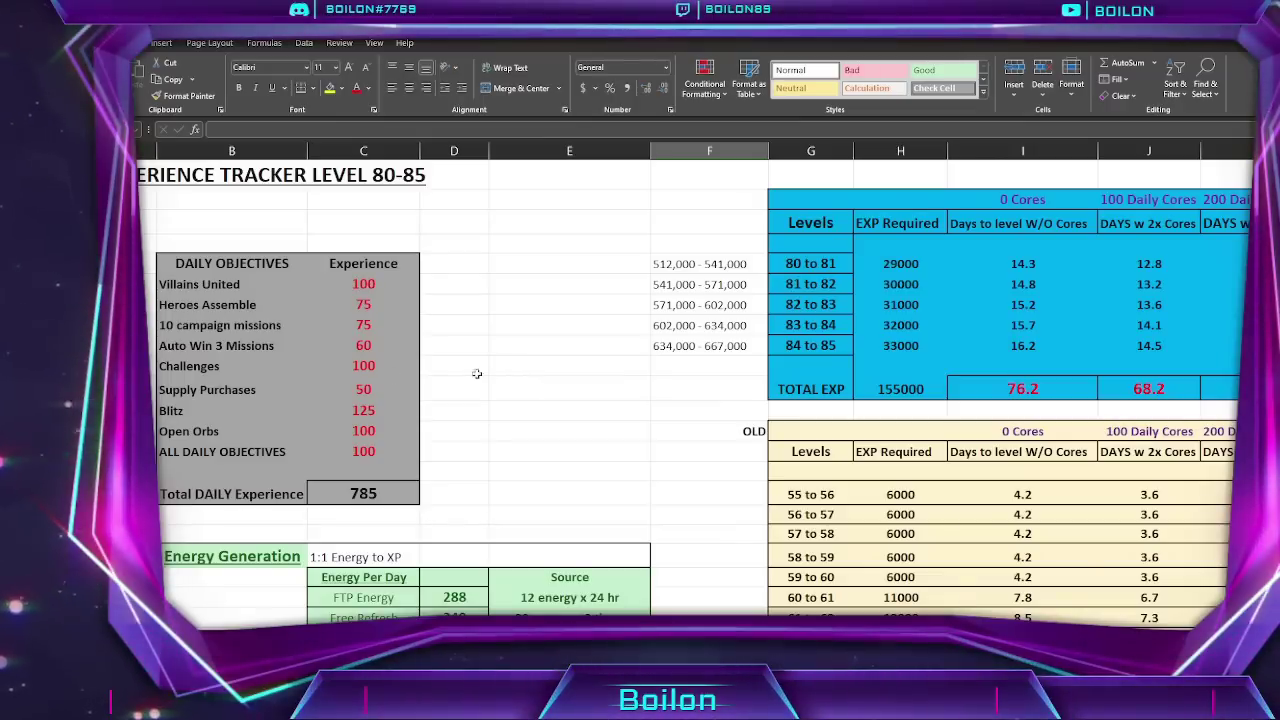
Highlight the daily objectives and their experience values in the spreadsheet, then clear the highlight.
drag(363, 284, 363, 325)
drag(226, 272, 352, 455)
click(489, 455)
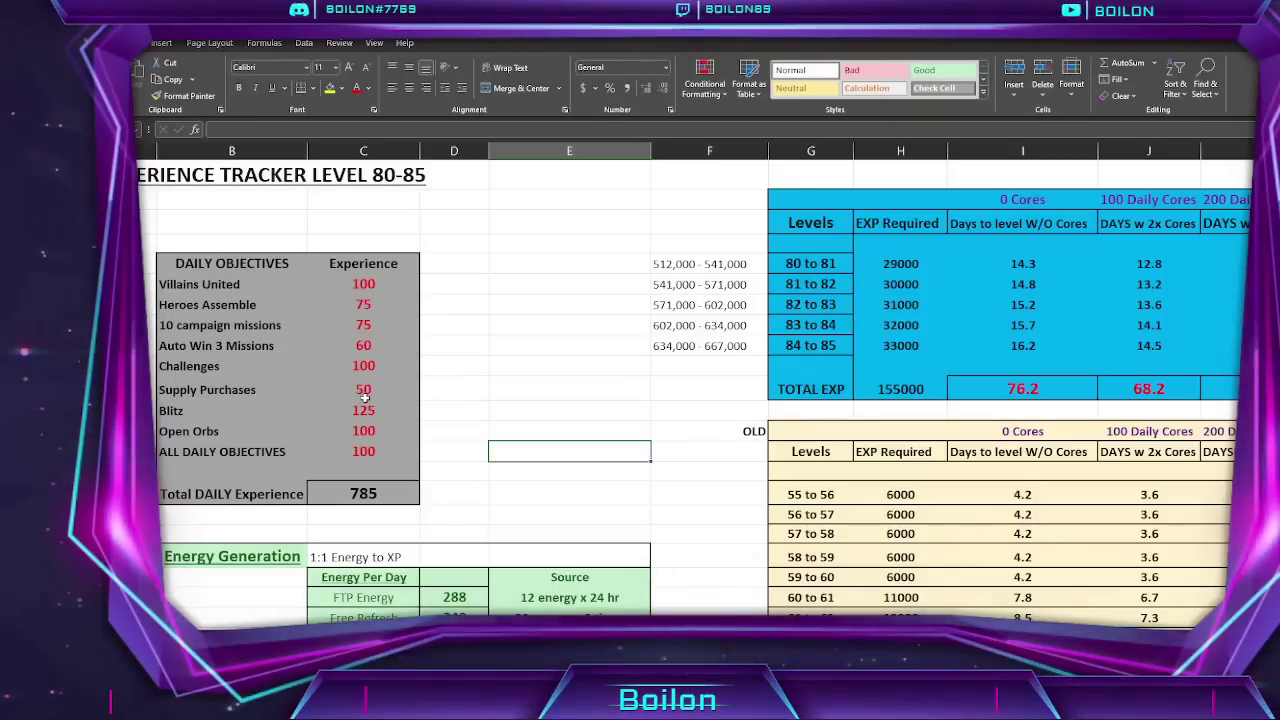
scroll(365, 397, down, 1)
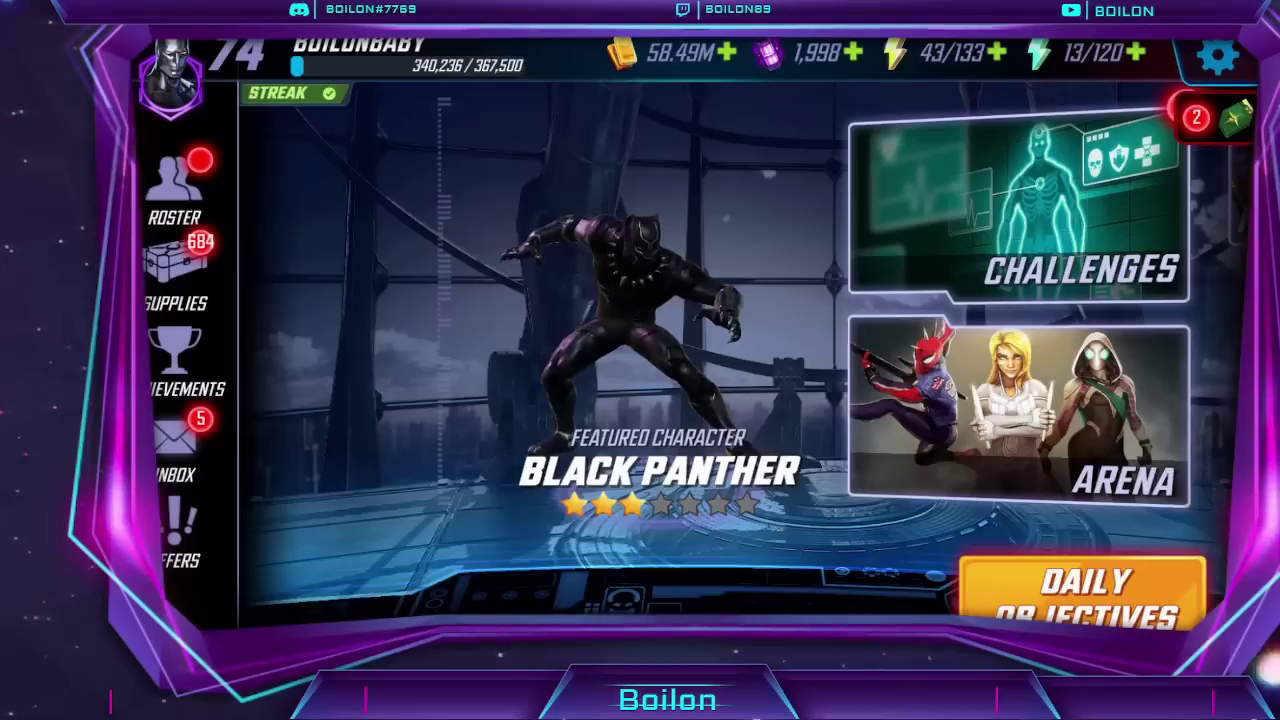
Switch to the game, view the Daily Objectives list, and return to the home screen.
click(1118, 618)
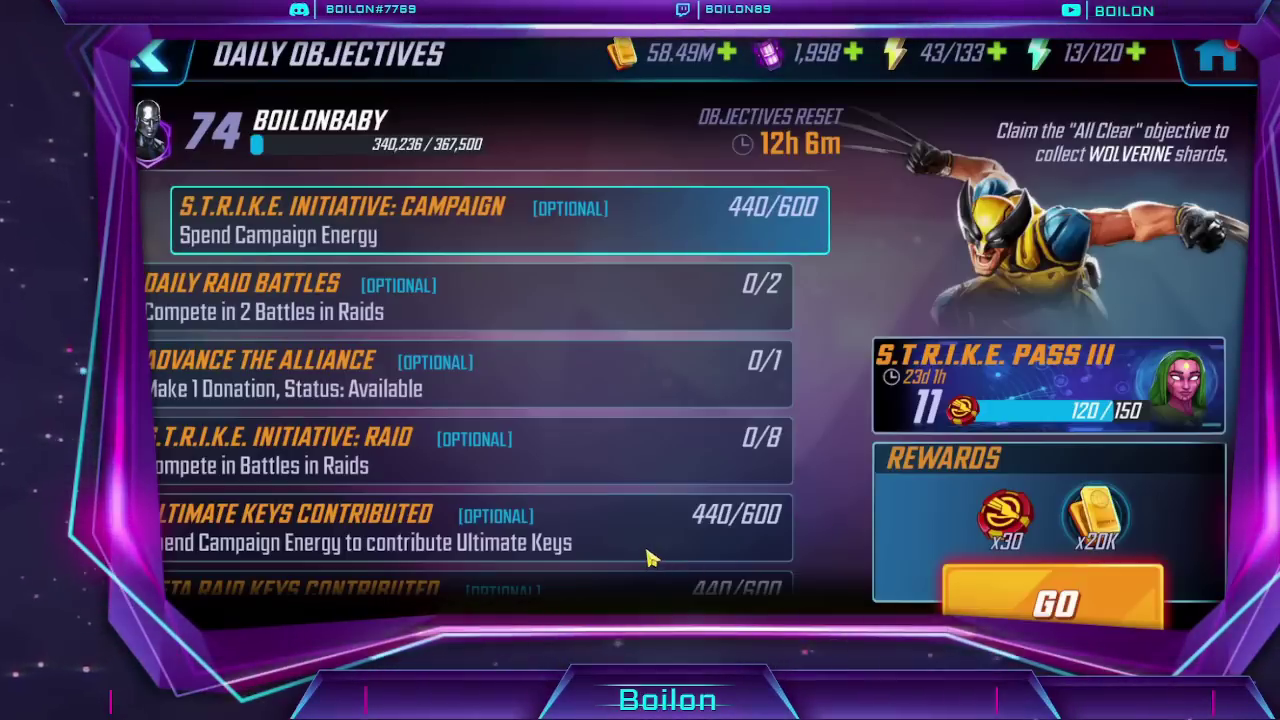
drag(648, 558, 677, 506)
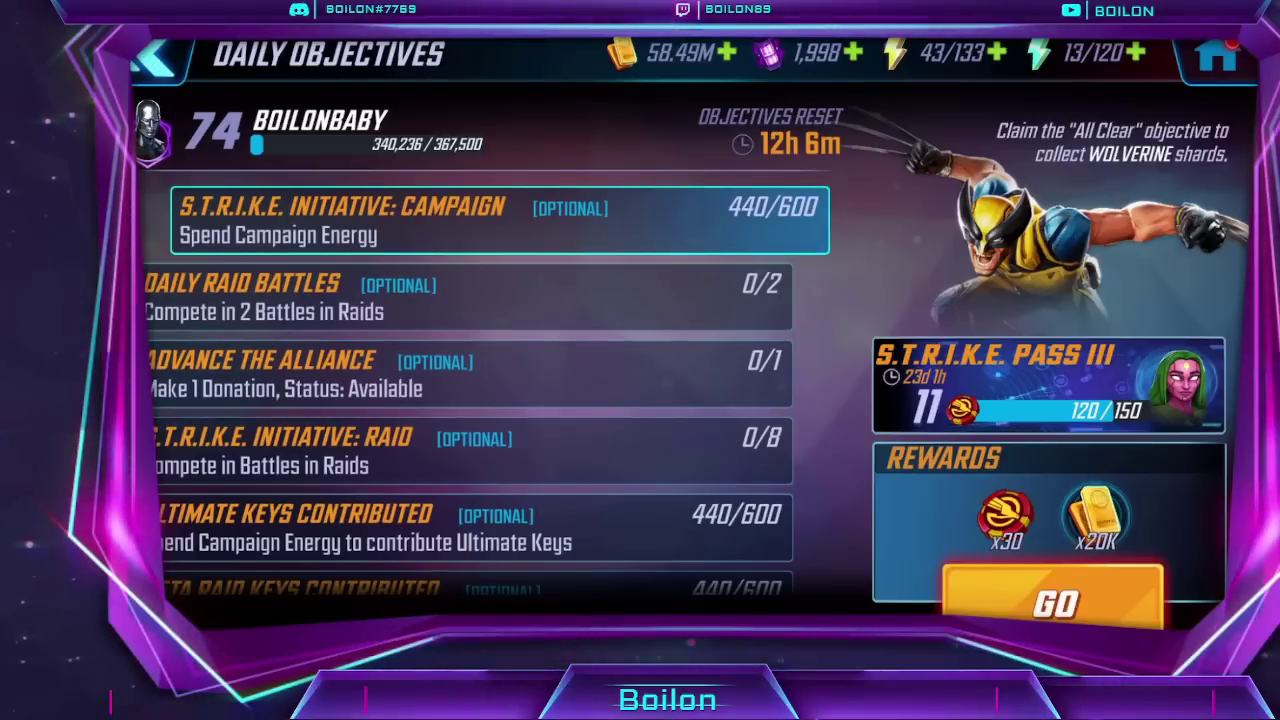
key(Escape)
Switch back to the Excel spreadsheet and review the Energy Generation and ISO-8 Energy tables.
key(alt+Tab)
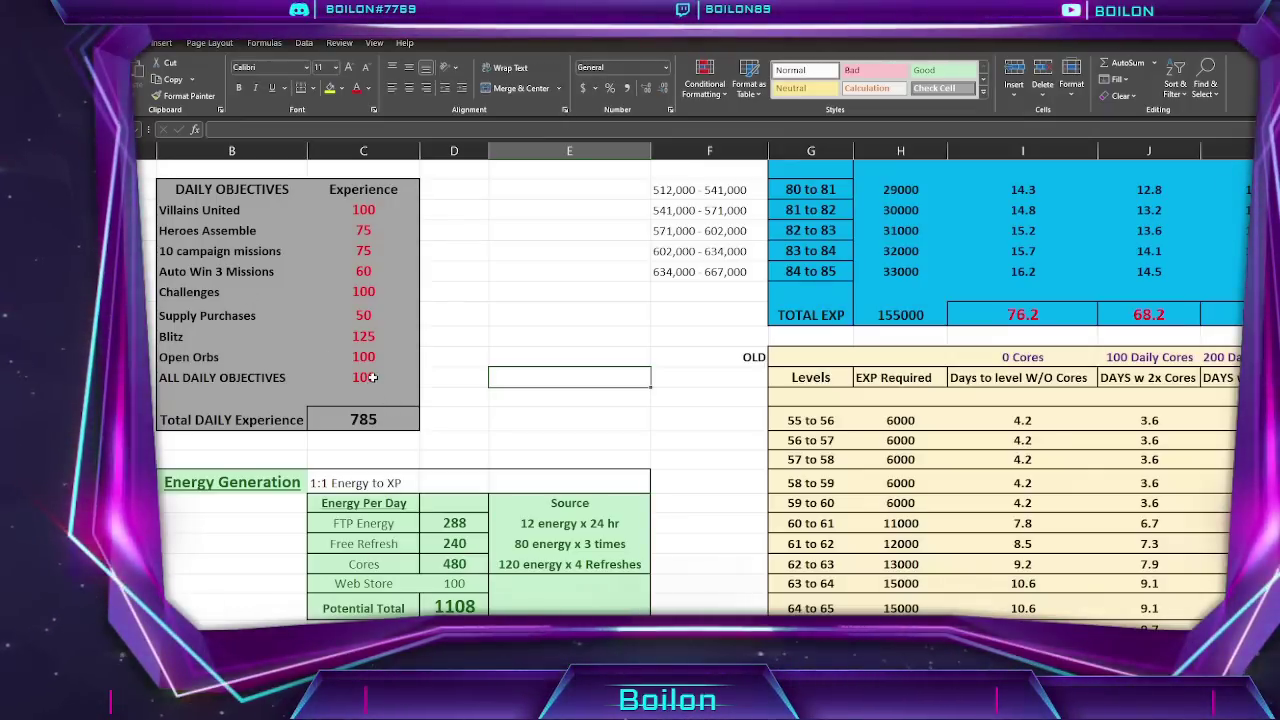
scroll(375, 378, down, 2)
scroll(373, 378, down, 1)
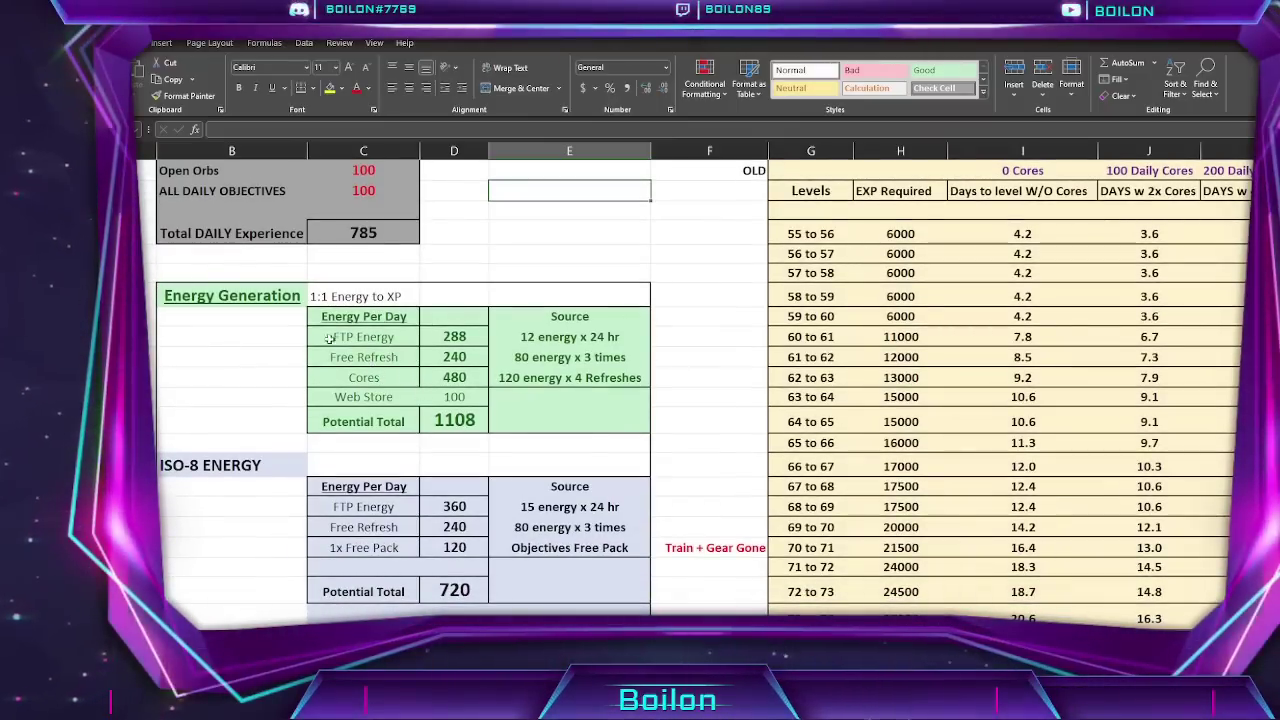
scroll(428, 420, down, 1)
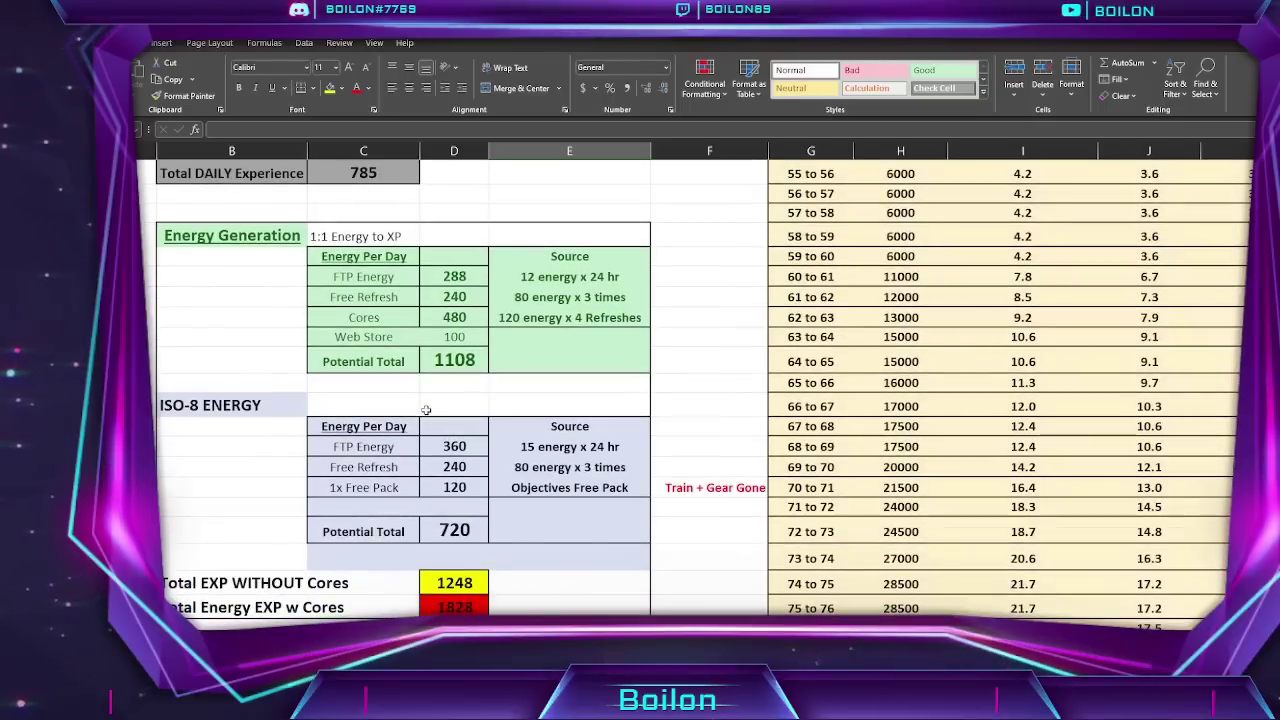
click(213, 404)
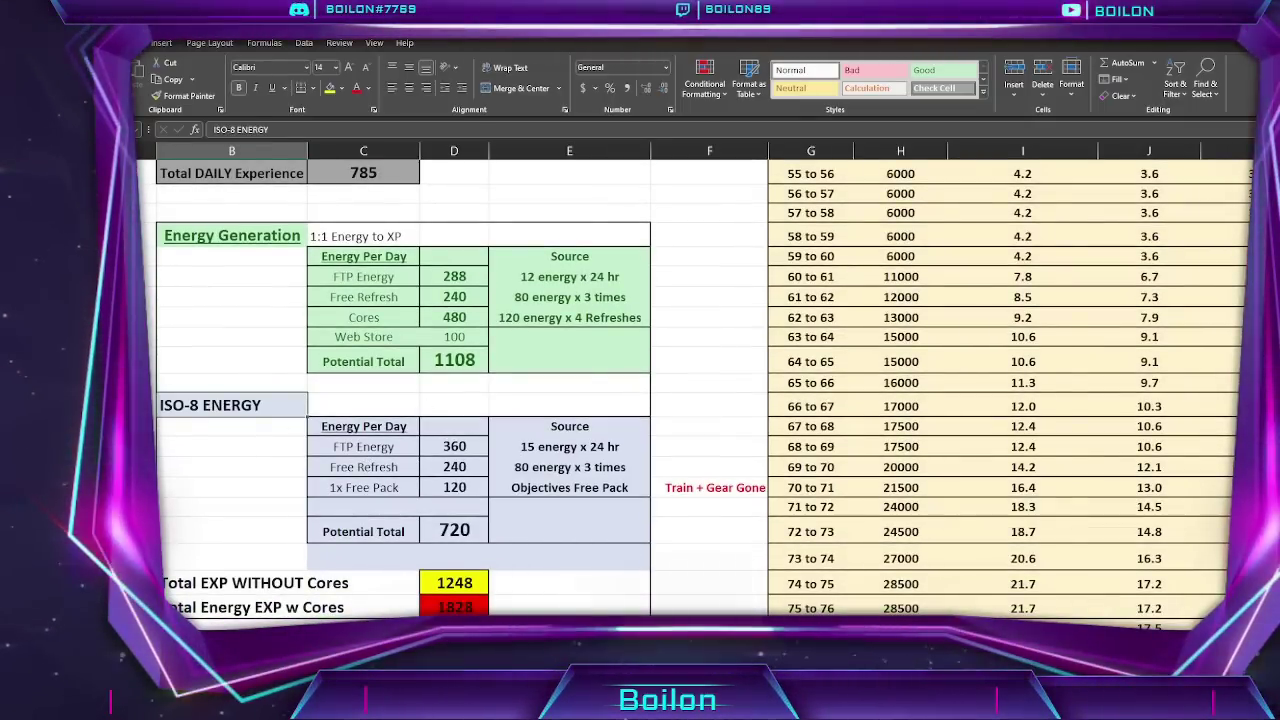
Switch to the game and open the Dark Dimension list from Epic Campaigns.
mouse_move(800, 628)
click(800, 595)
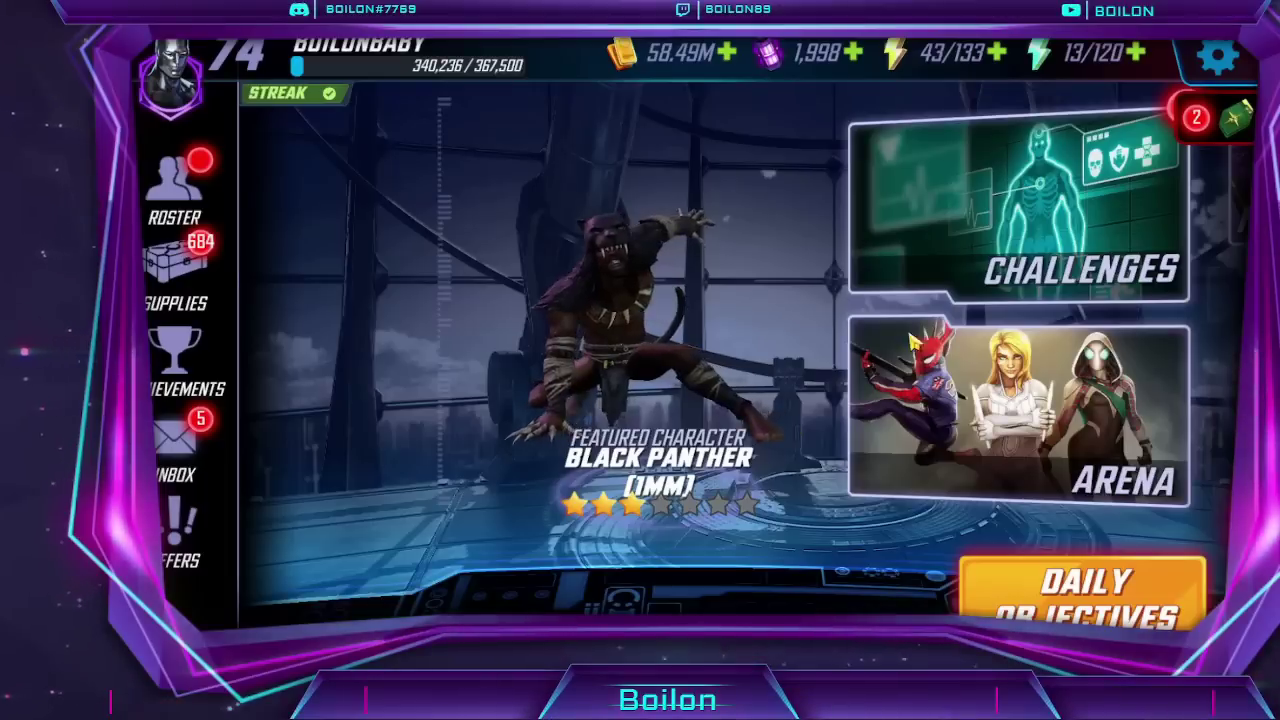
drag(1100, 300, 700, 300)
drag(1100, 240, 778, 232)
click(778, 232)
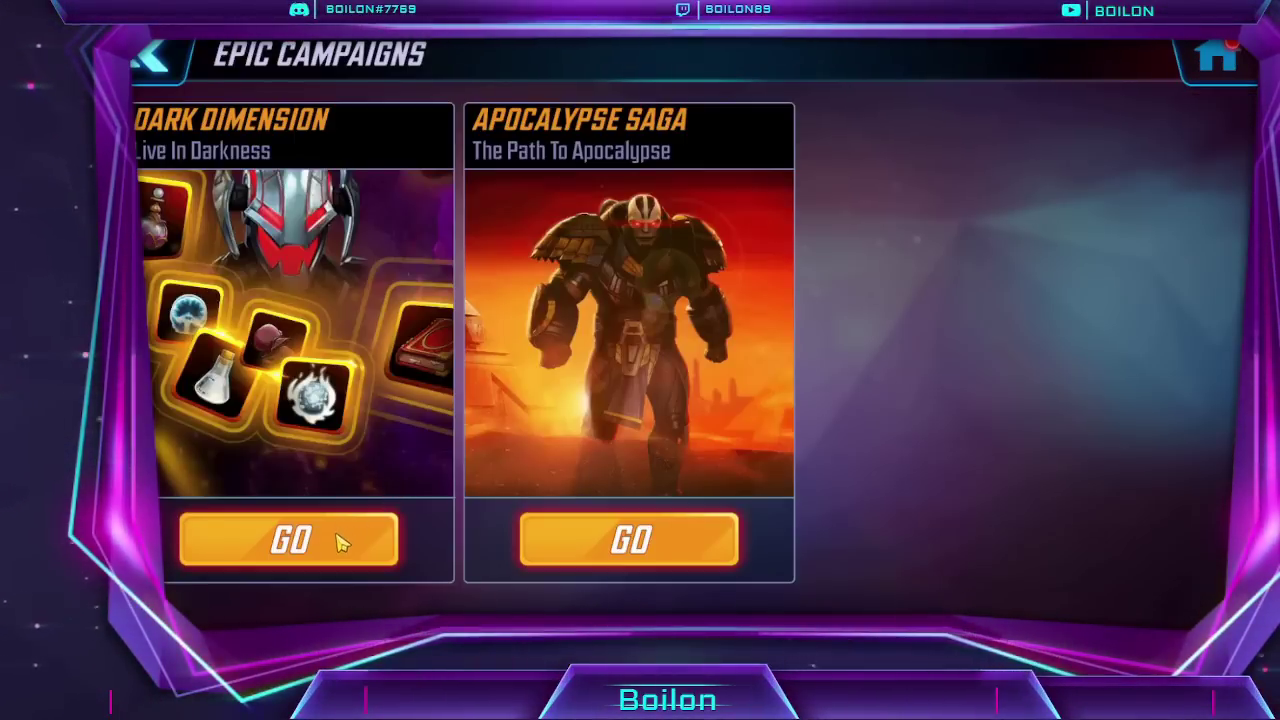
click(345, 540)
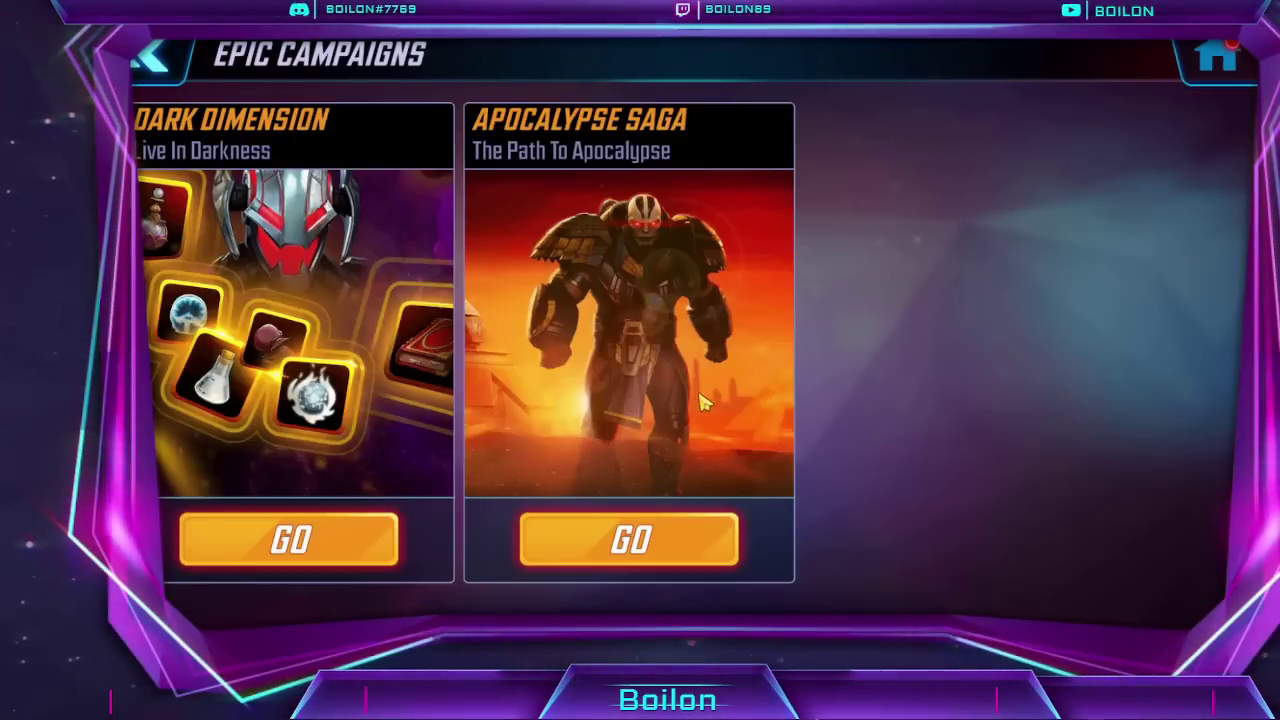
Open Dark Dimension IV and inspect the details of its locked missions, ending on Mission 3.
click(529, 508)
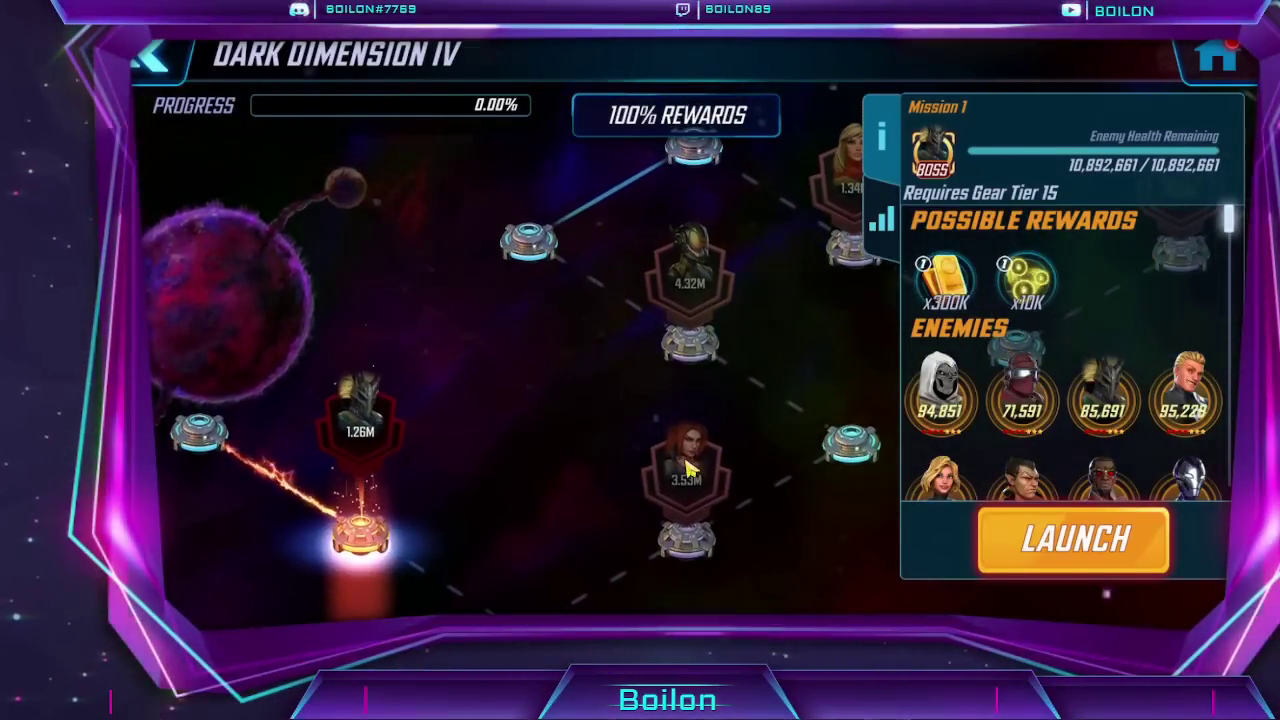
click(686, 530)
click(680, 314)
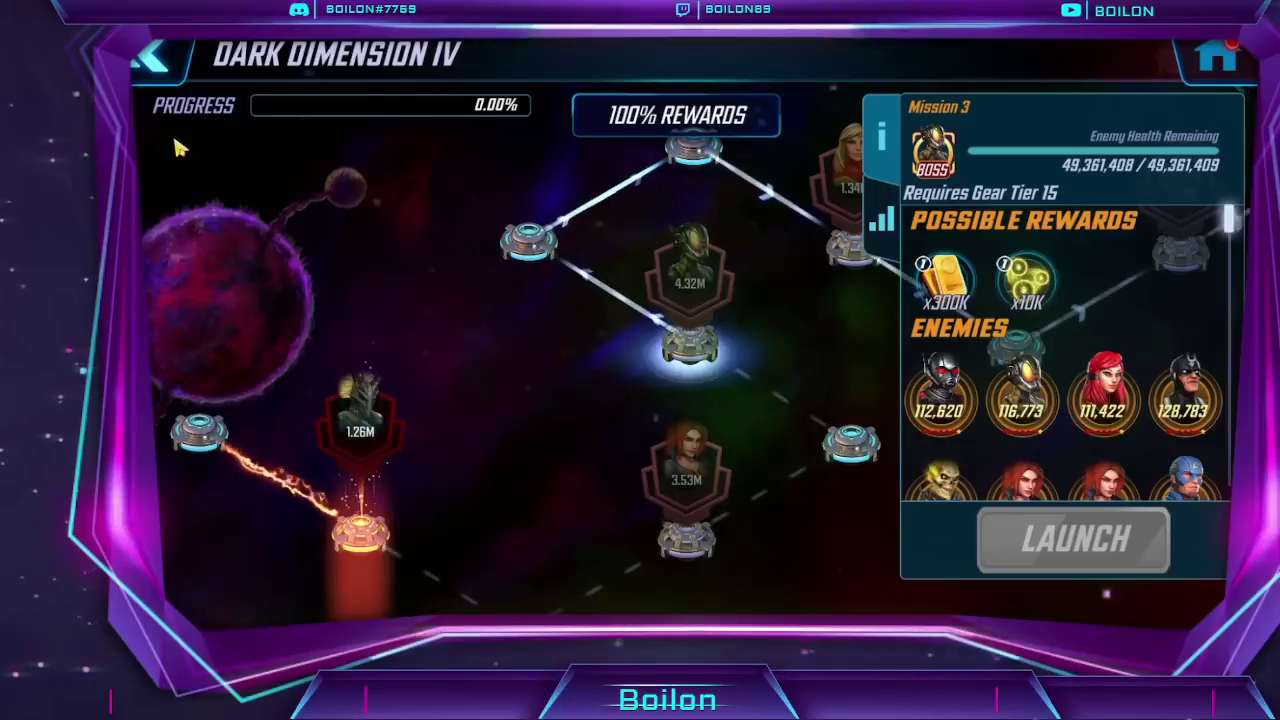
Return to the campaign list, view Mission 1 of Dark Dimension V, and leave its map.
click(155, 65)
drag(908, 449, 725, 449)
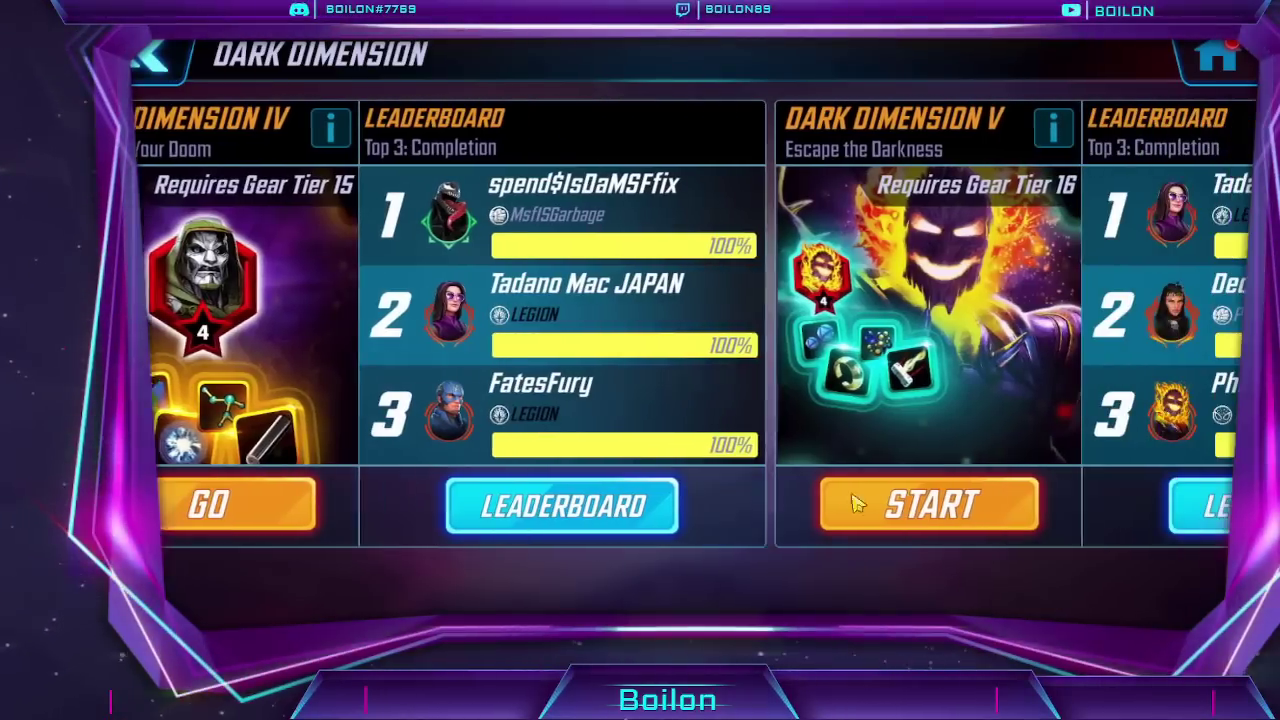
click(886, 505)
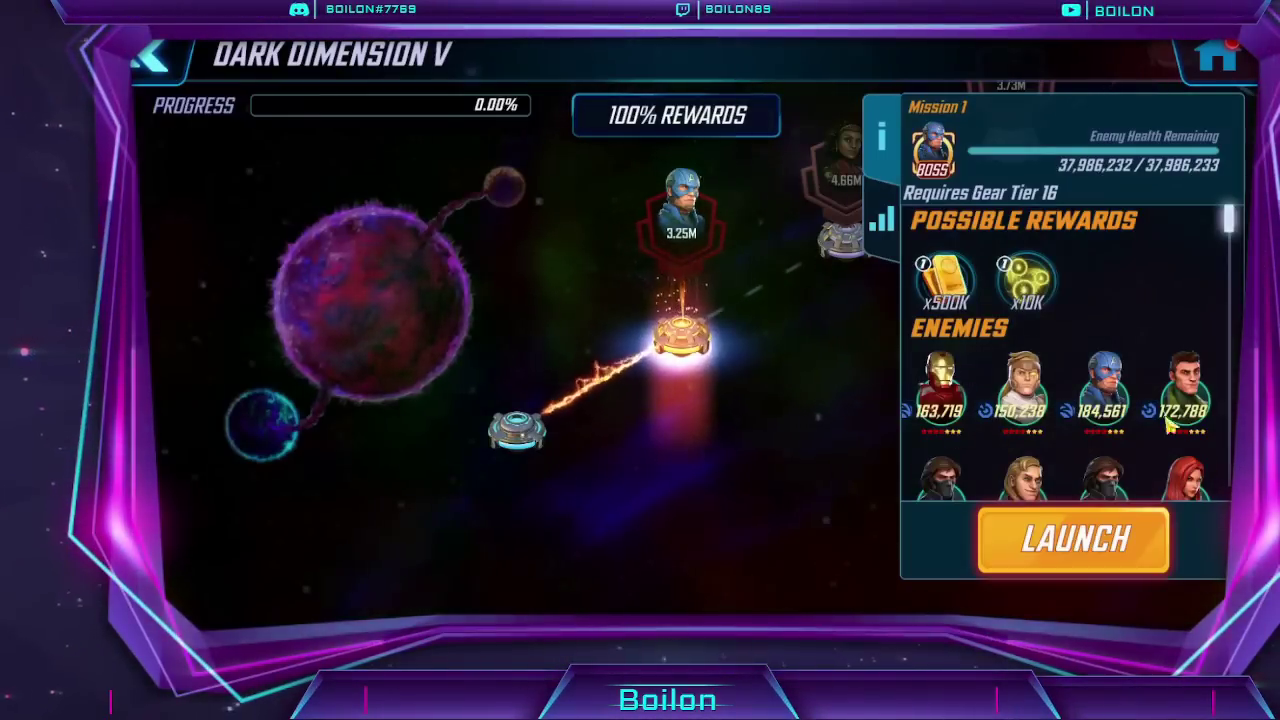
click(141, 61)
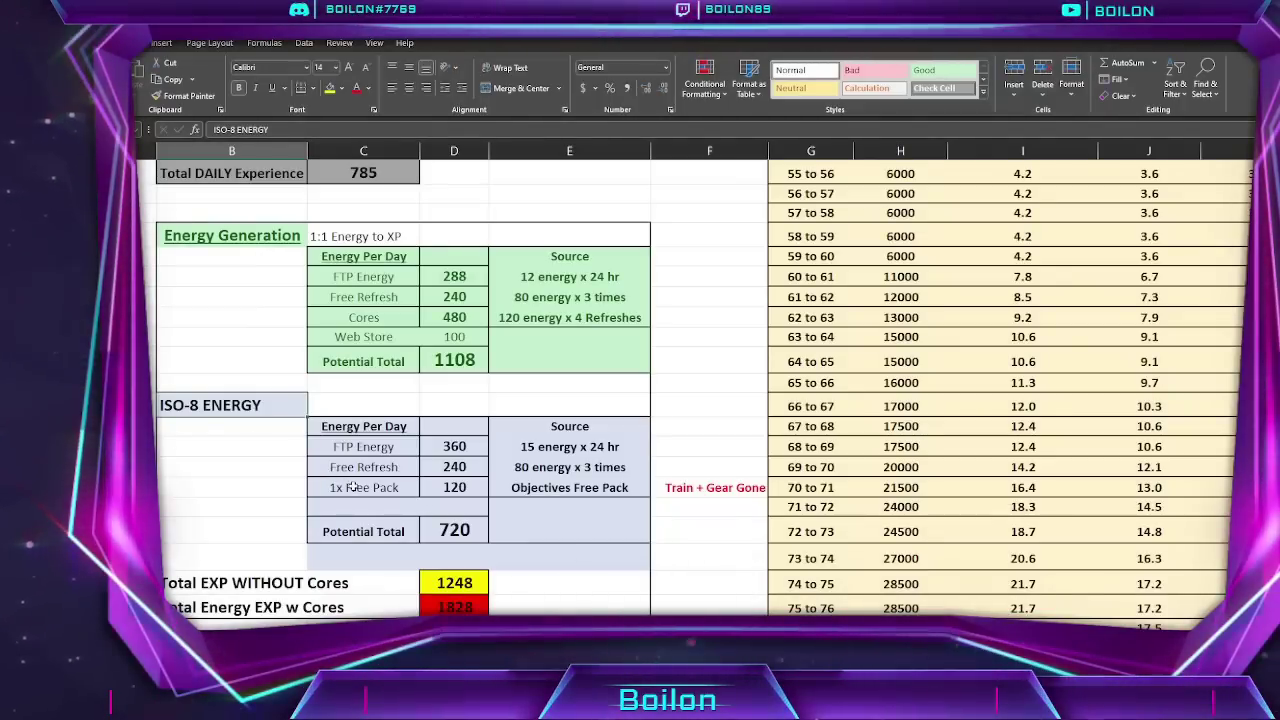
Switch to the Excel spreadsheet and examine the ISO-8 potential total and the total energy EXP cells without and with cores.
click(463, 531)
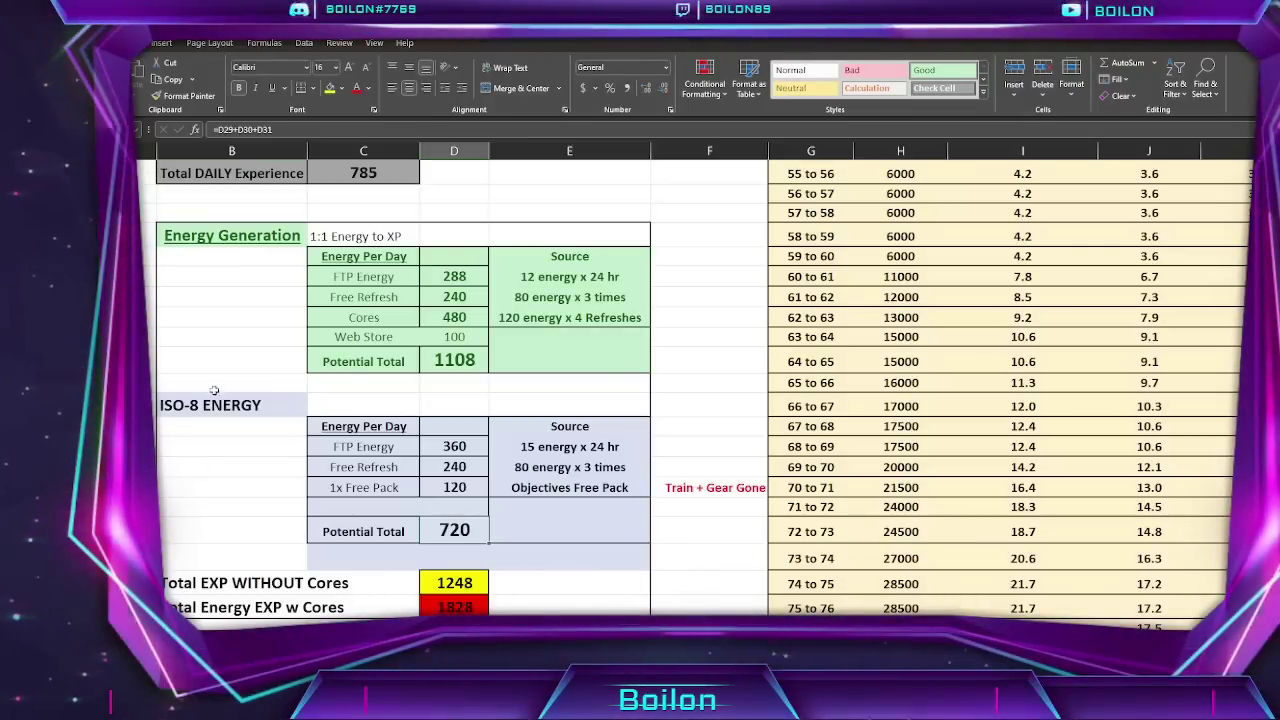
click(231, 588)
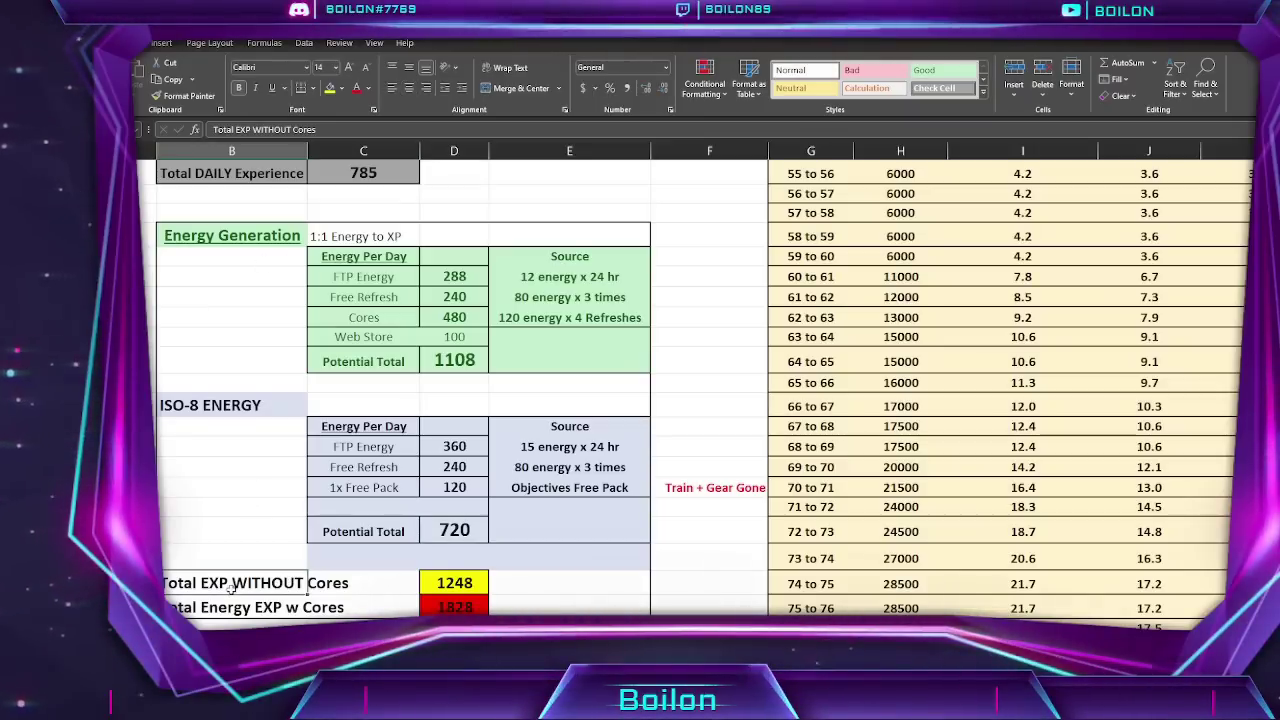
click(454, 583)
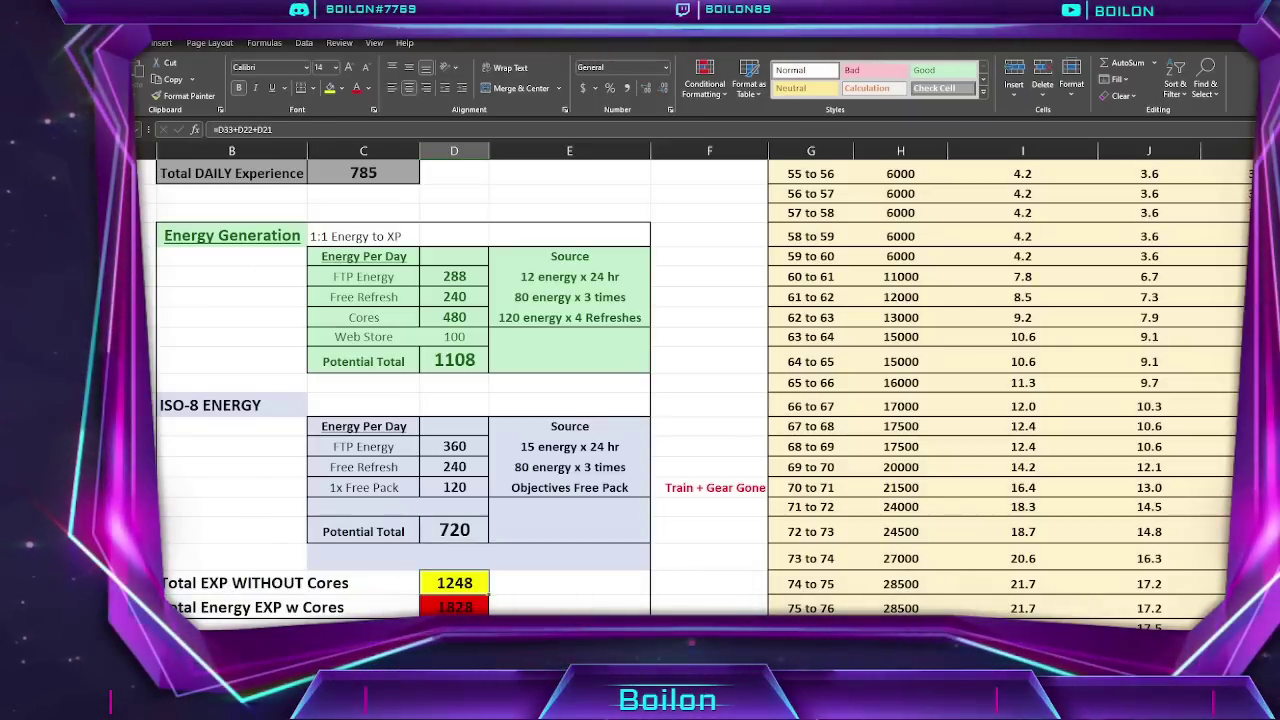
scroll(389, 577, down, 1)
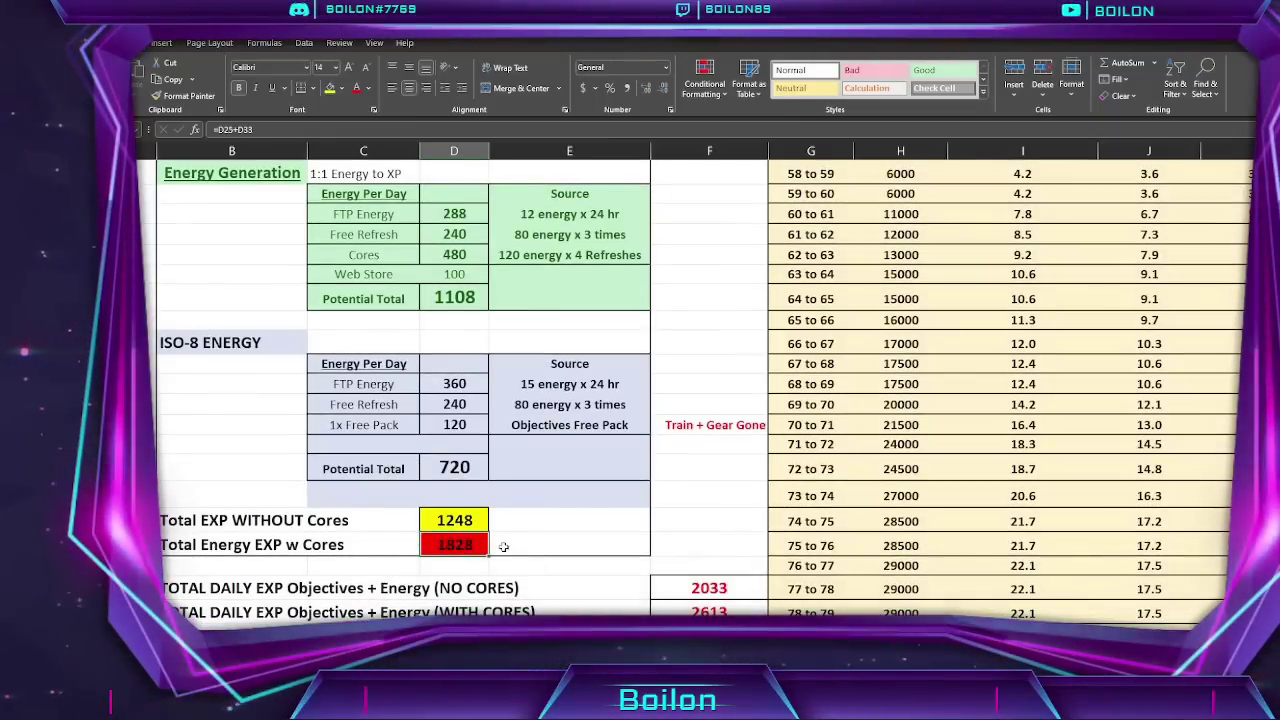
scroll(452, 511, down, 2)
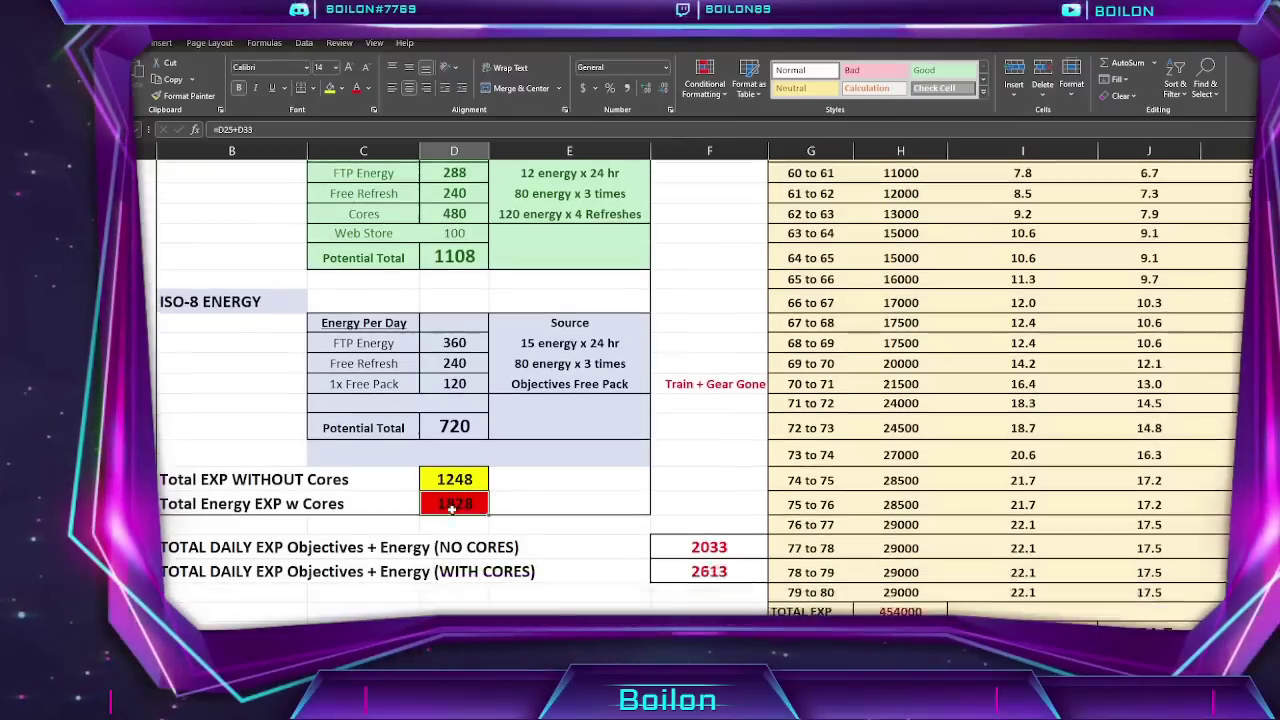
Examine the combined daily objectives and energy EXP totals without and with cores, continuing down to the days-to-level milestone table.
click(678, 464)
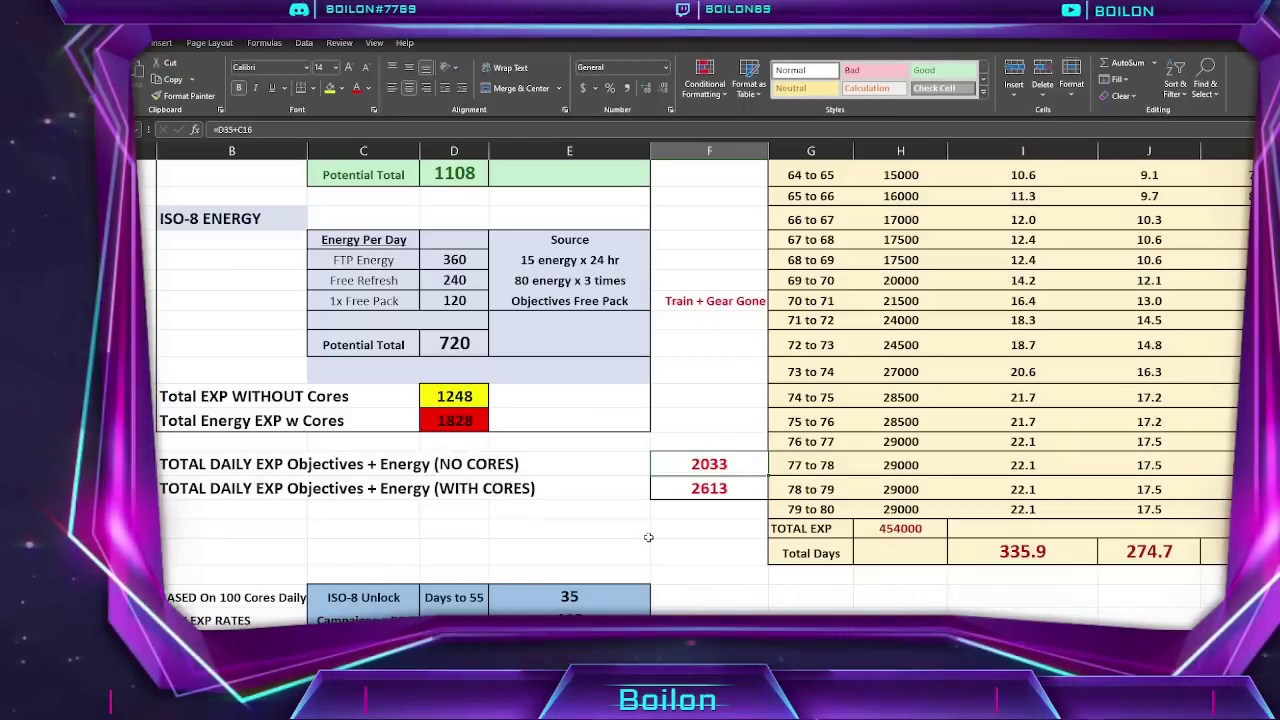
key(Down)
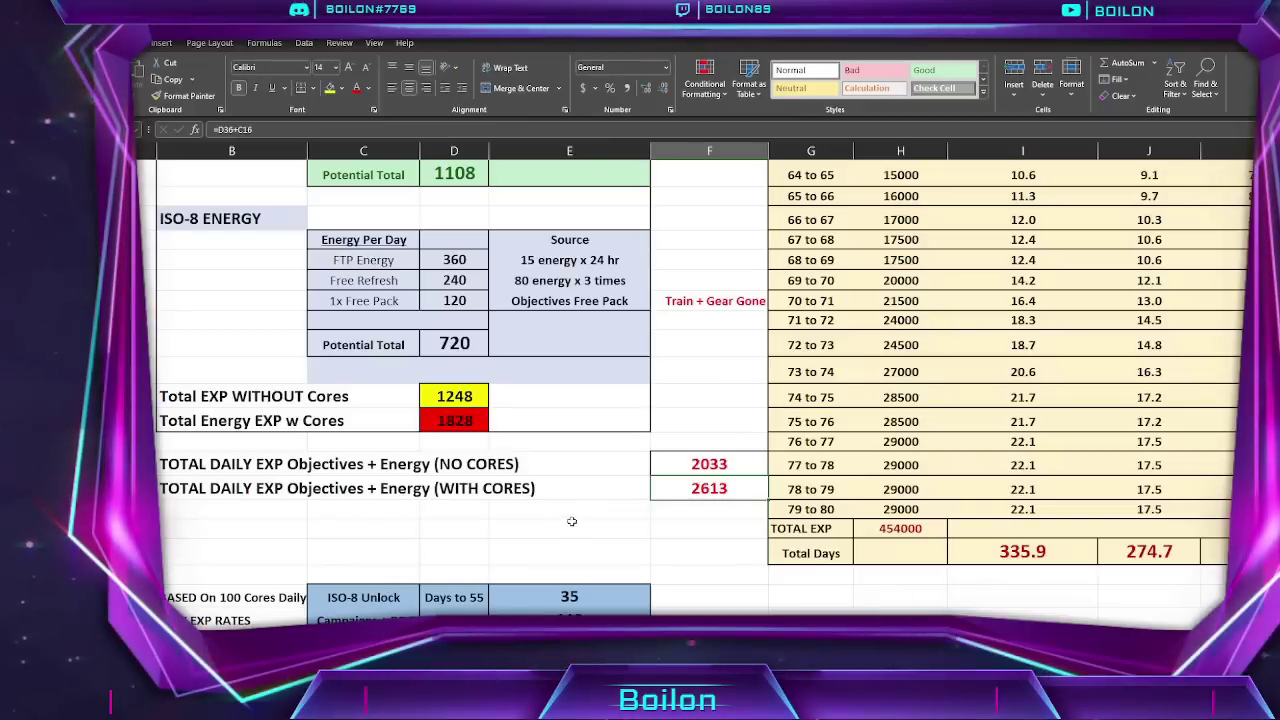
scroll(561, 533, down, 3)
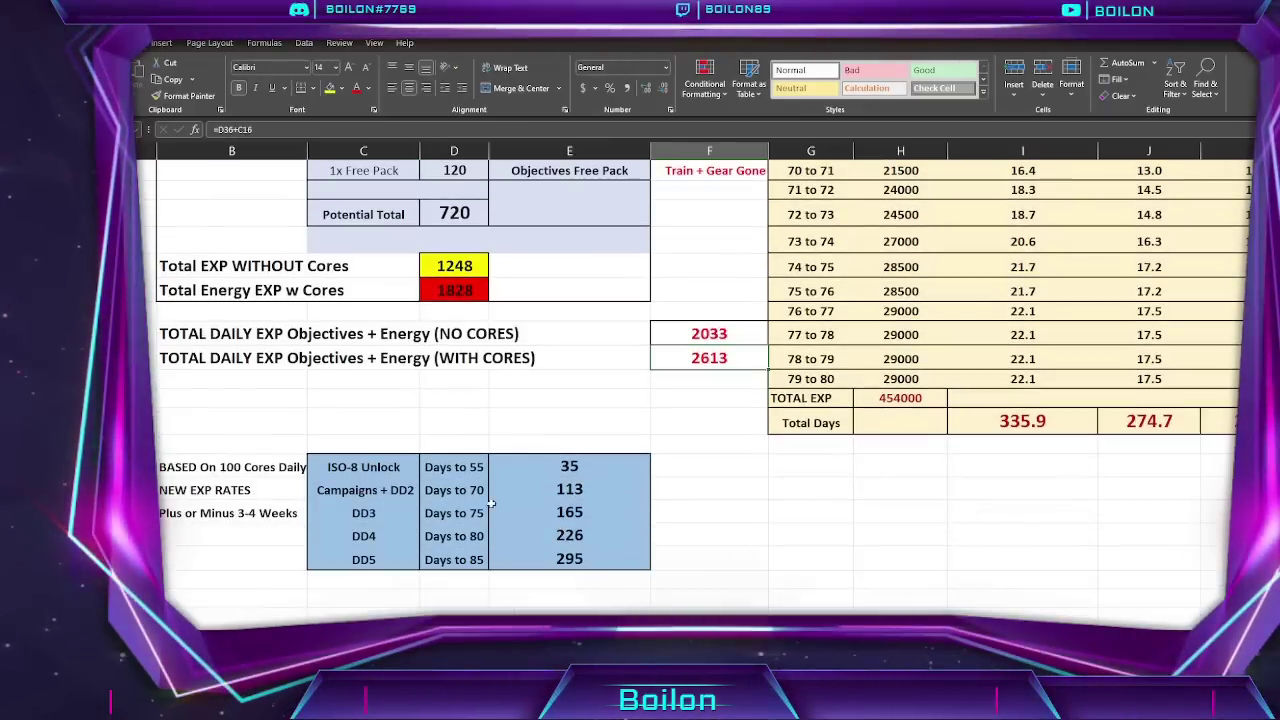
Examine the ISO-8 Unlock milestone row with its days to level 55 and the 100-cores-daily basis note.
scroll(409, 440, down, 1)
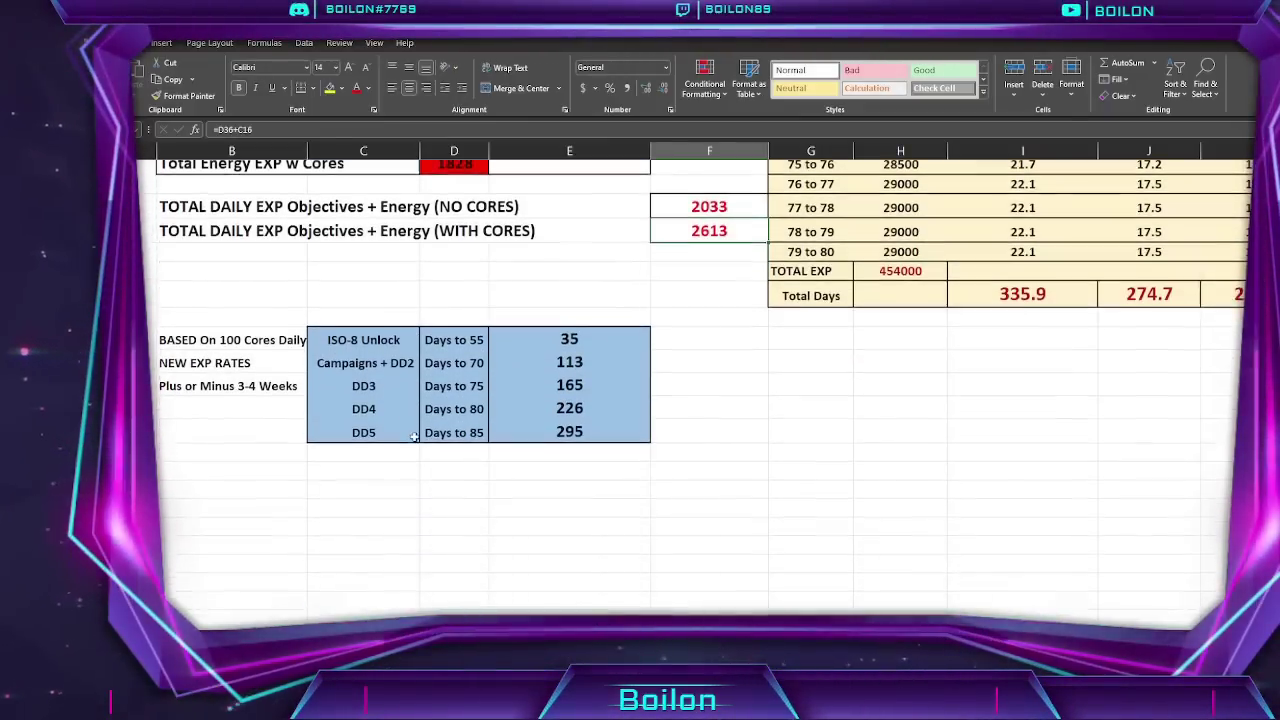
scroll(490, 412, up, 3)
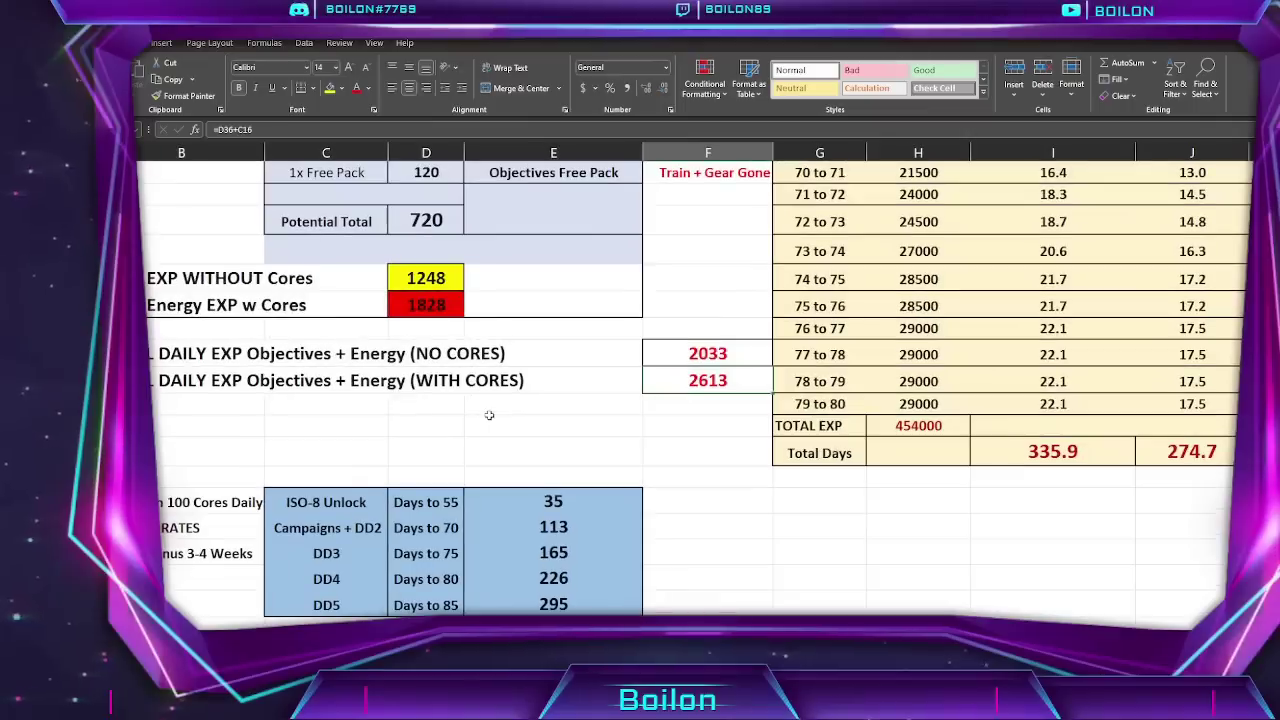
scroll(490, 412, up, 1)
scroll(430, 446, down, 1)
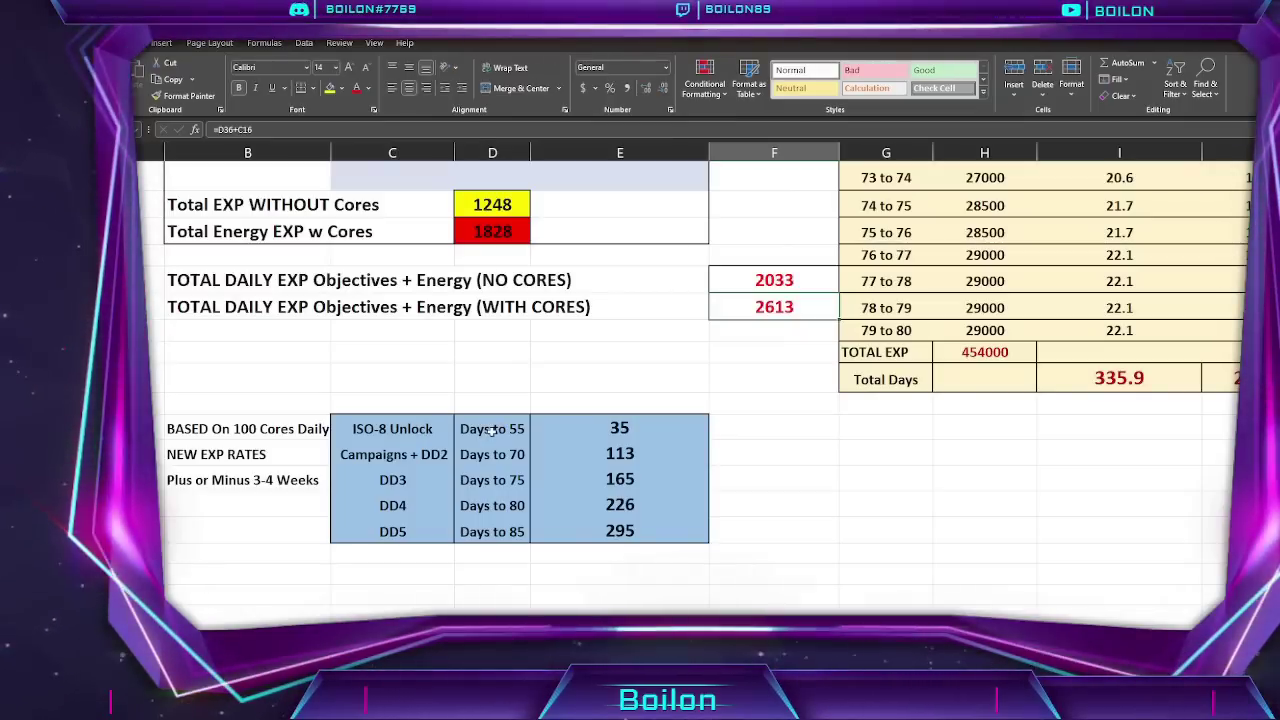
click(378, 428)
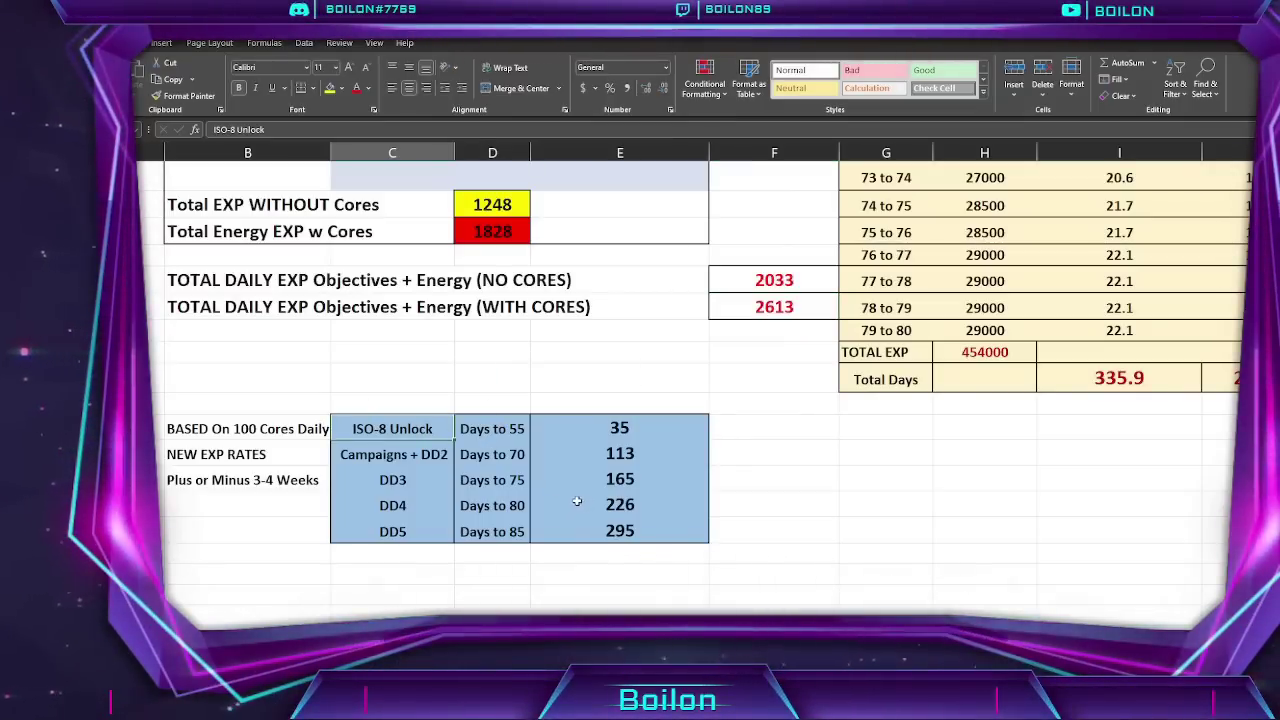
click(650, 428)
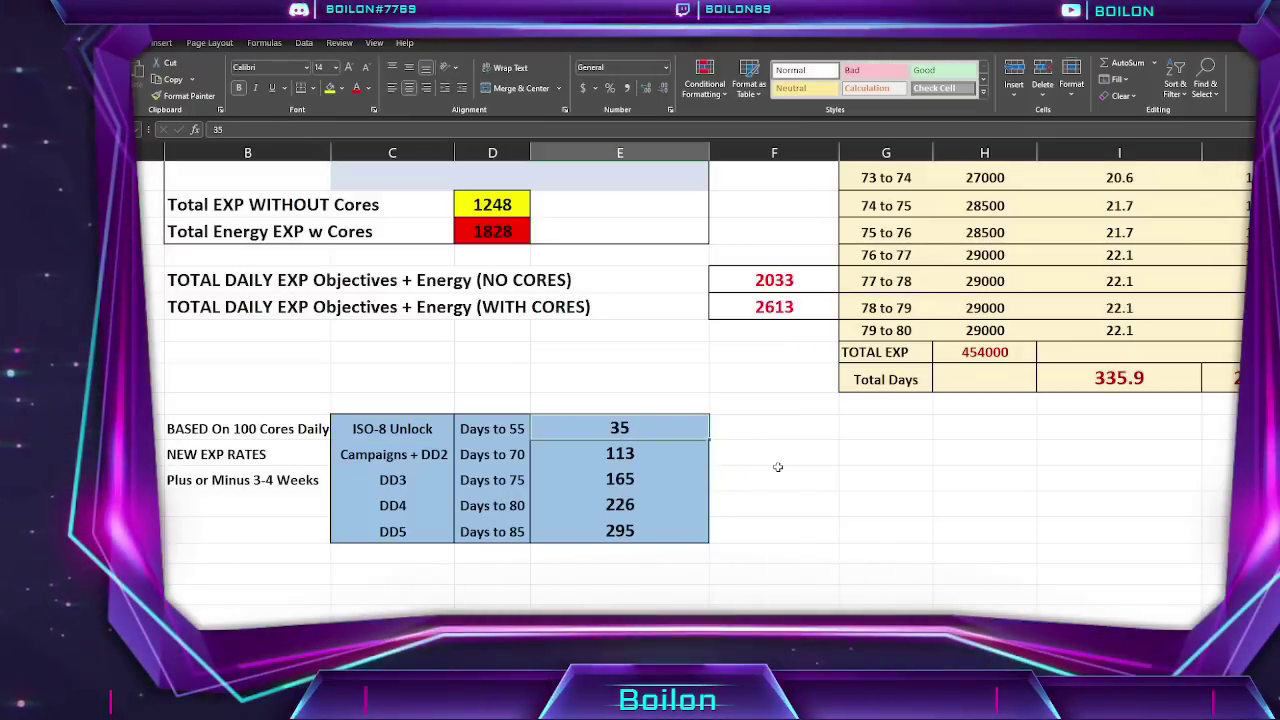
key(Left)
key(Left)
key(Left)
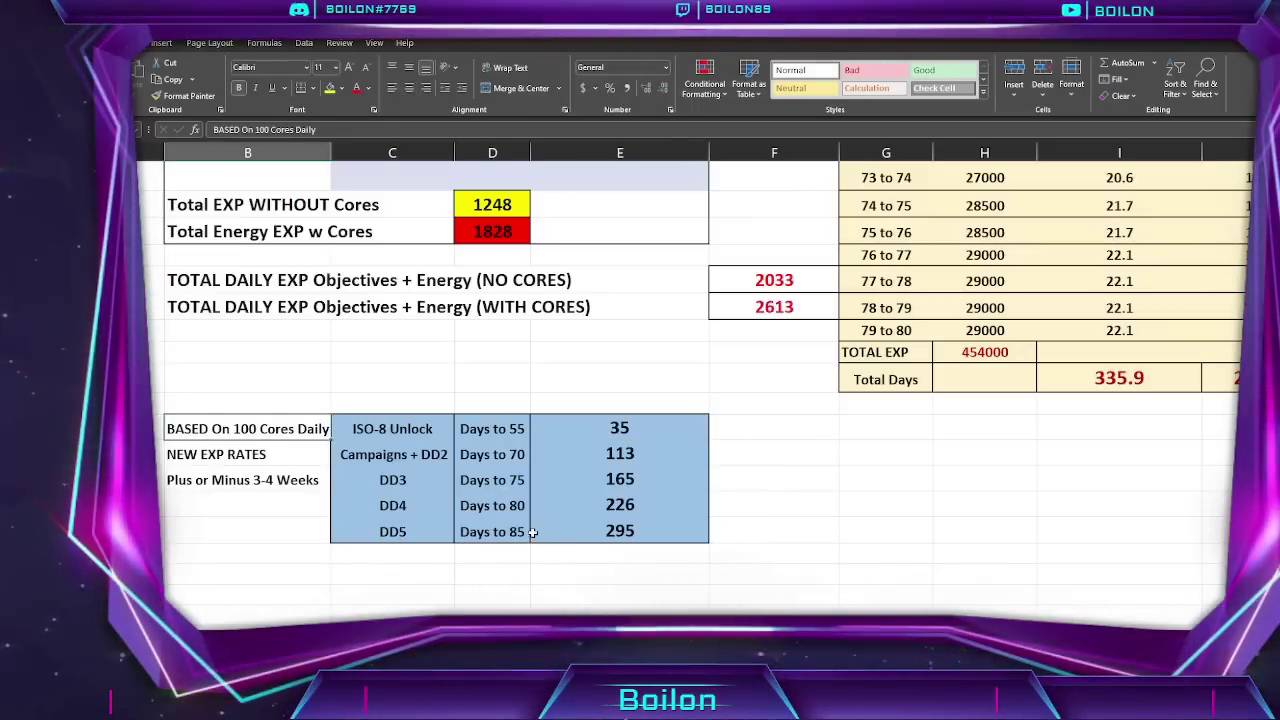
click(620, 430)
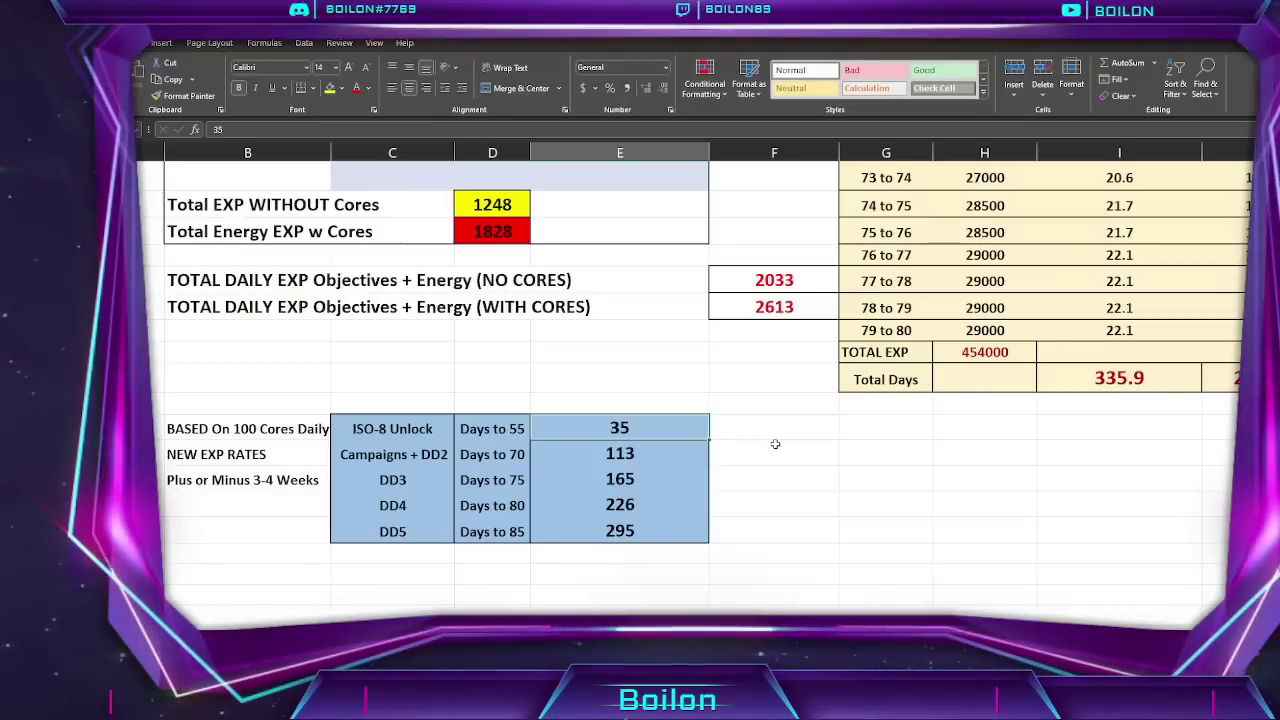
click(211, 429)
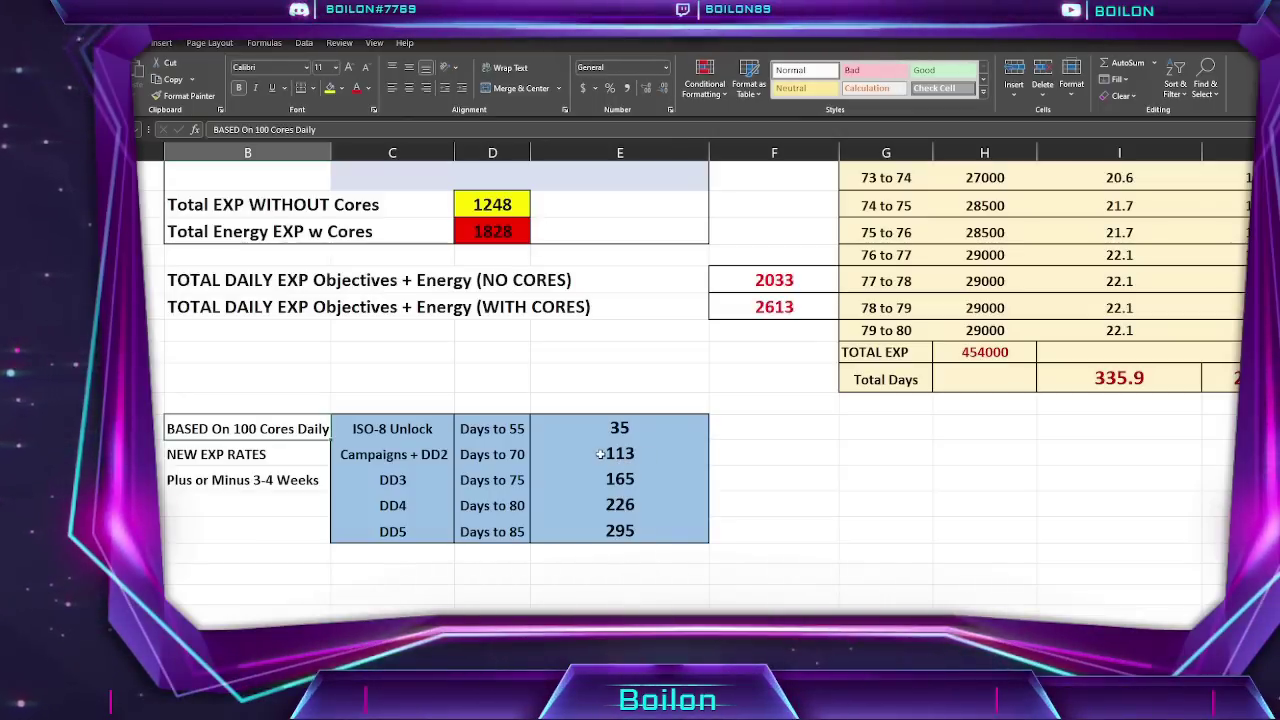
Examine the days to level 70 for the Campaigns + DD2 milestone and compare with the system calendar.
click(492, 458)
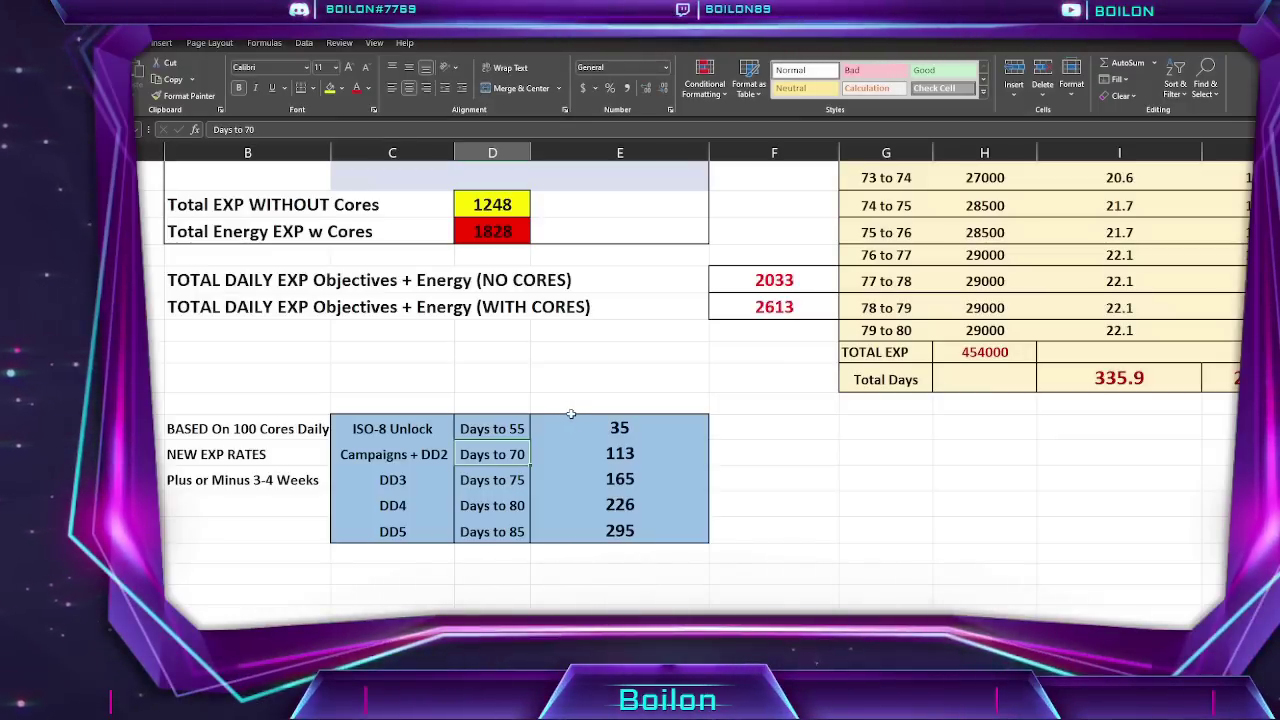
click(448, 460)
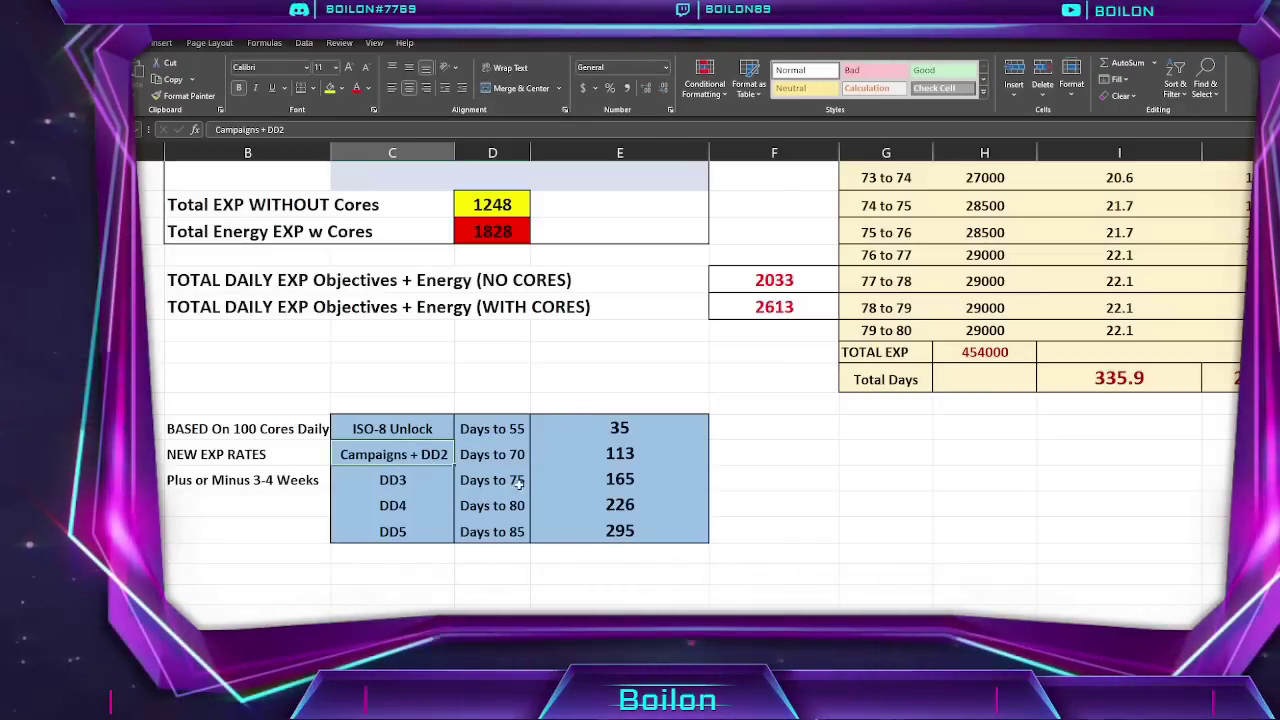
click(620, 454)
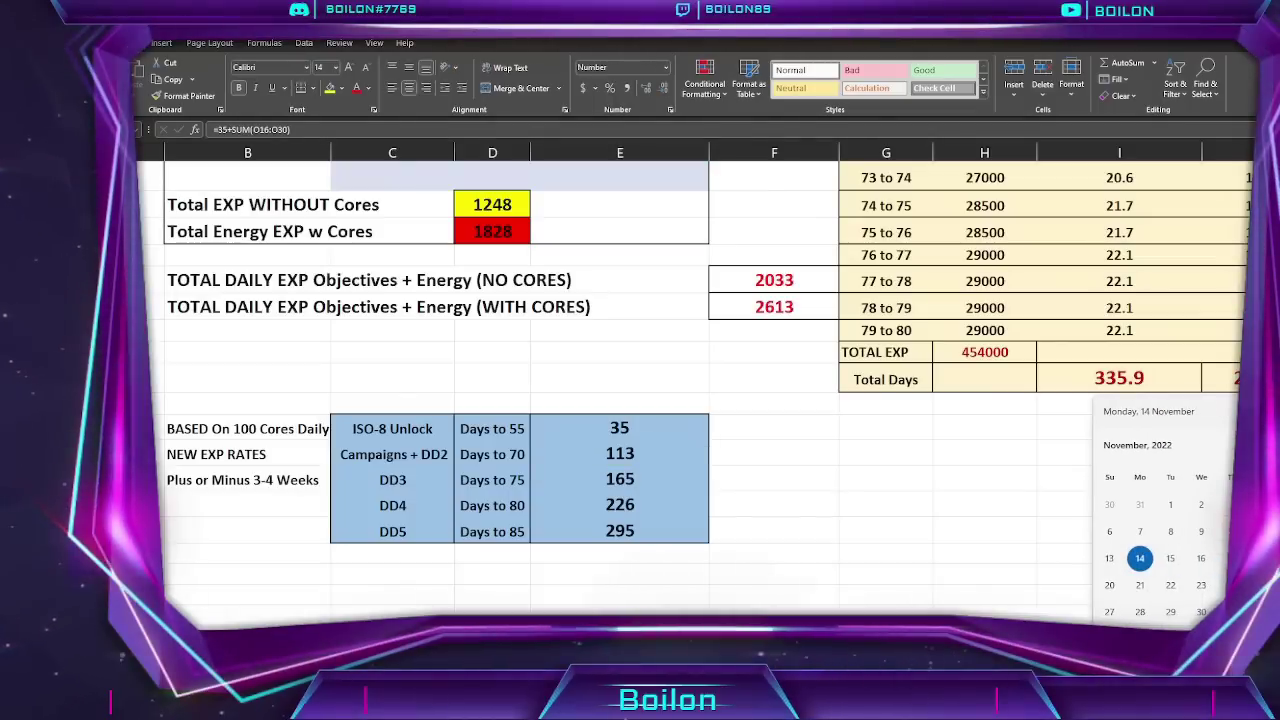
click(1013, 565)
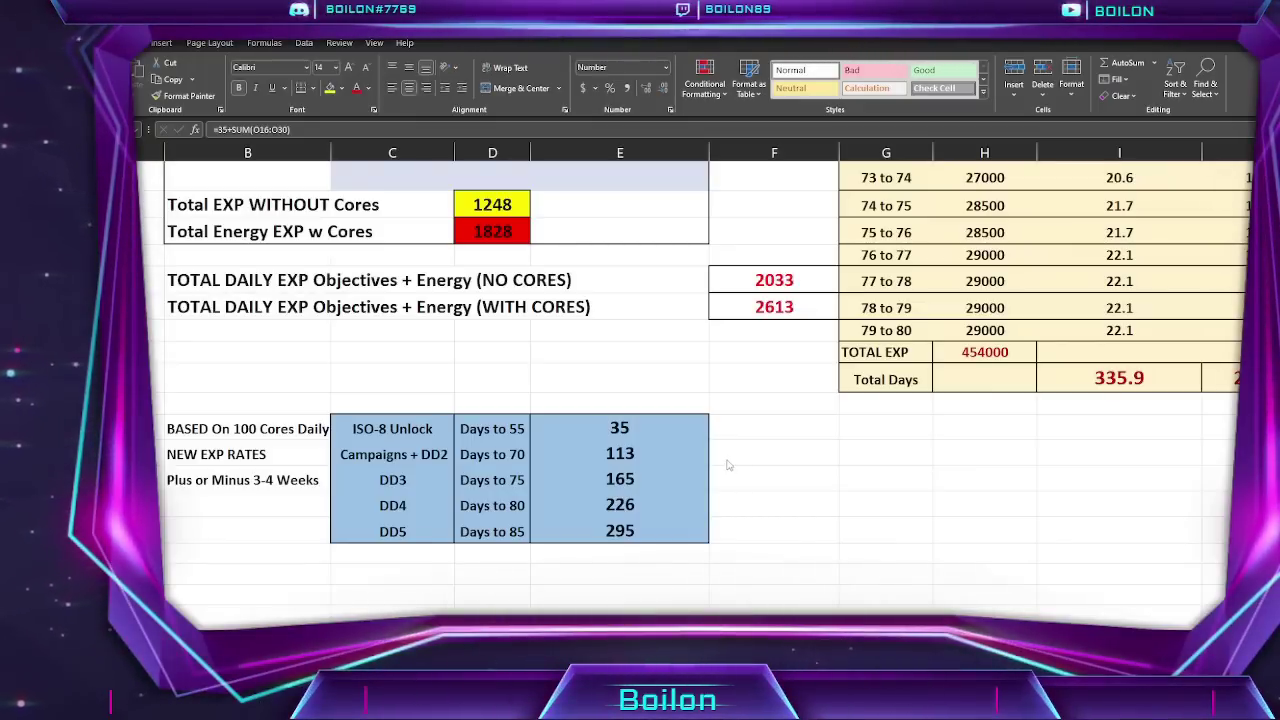
click(643, 457)
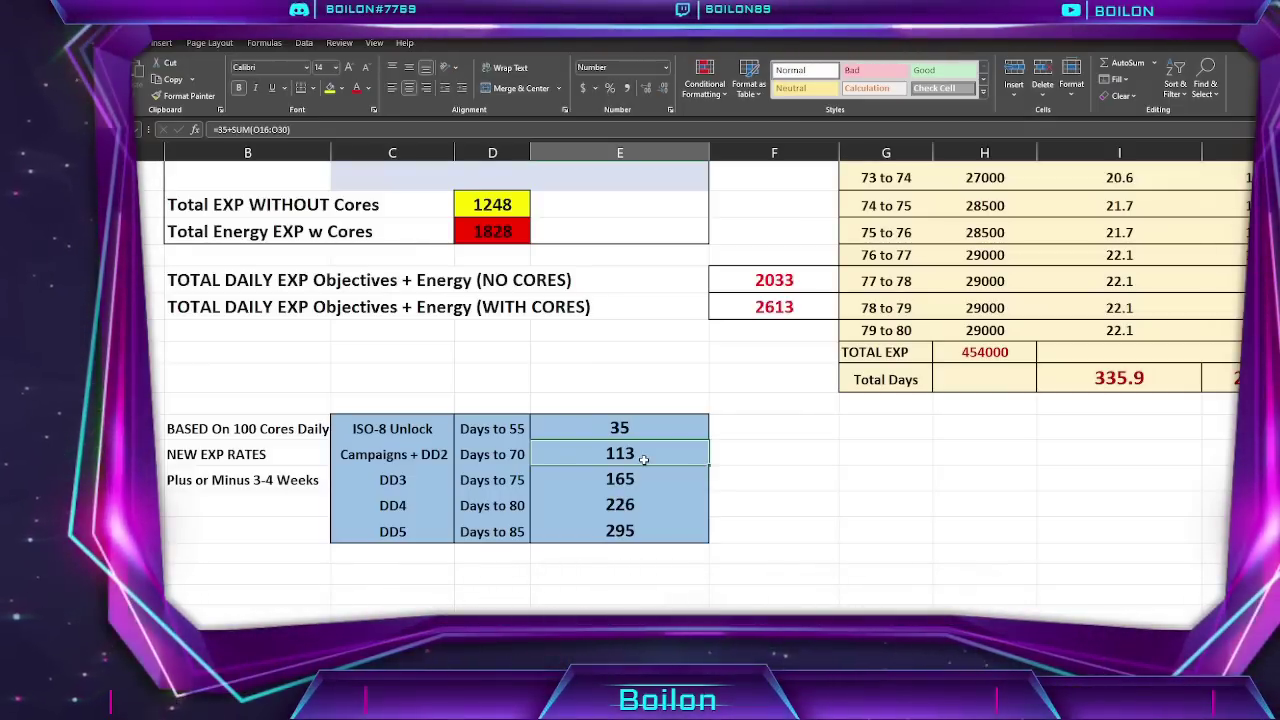
Recheck the 100-cores basis against the Campaigns + DD2 days, and examine the DD3 milestone's days to level 75.
click(212, 428)
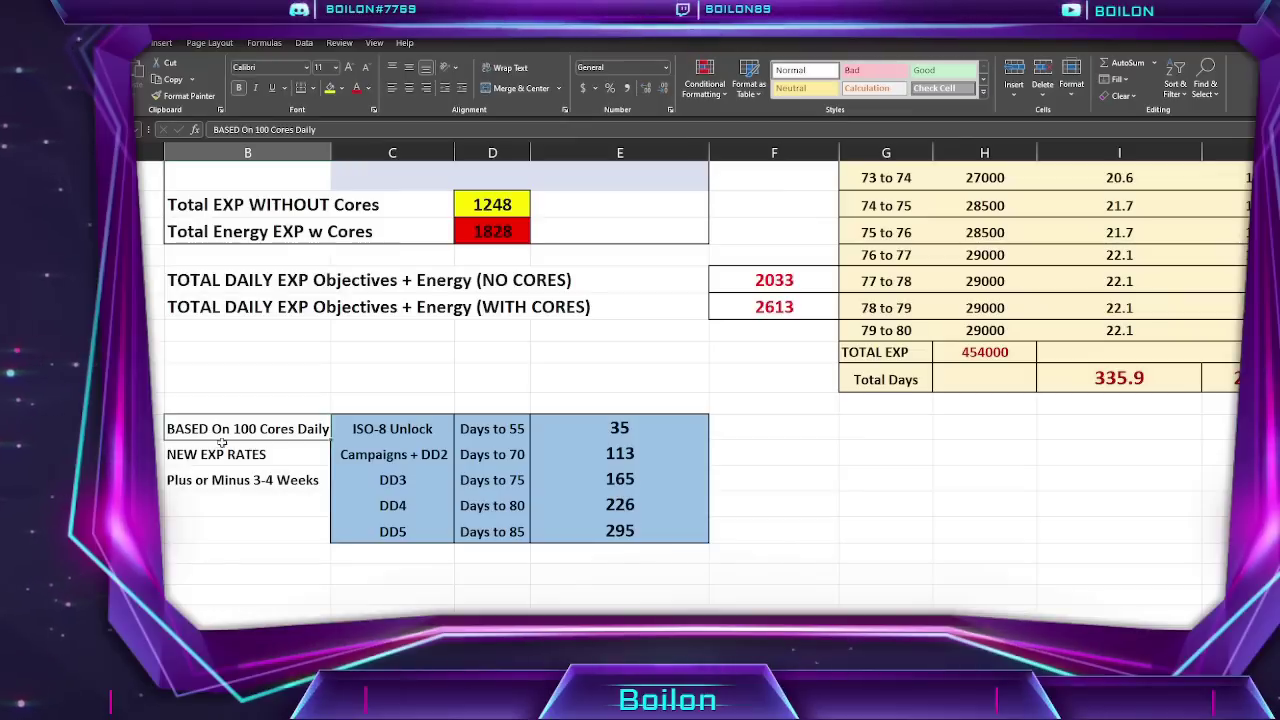
click(560, 455)
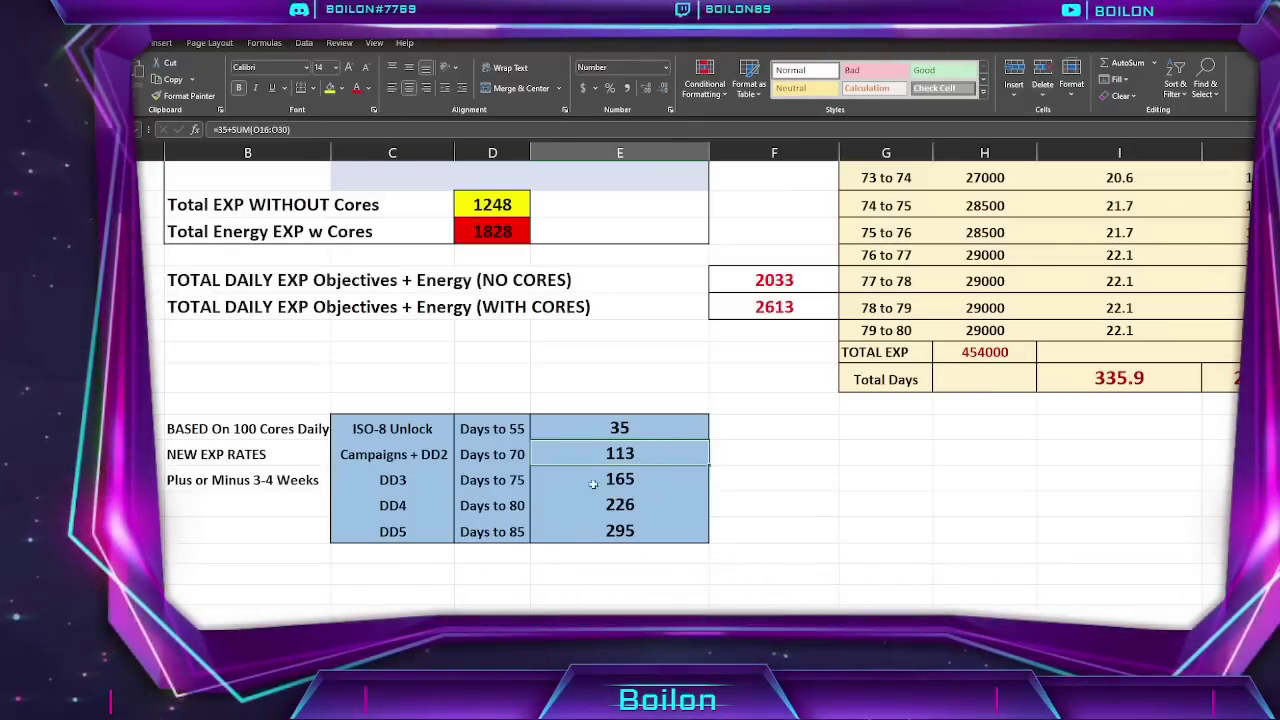
click(645, 483)
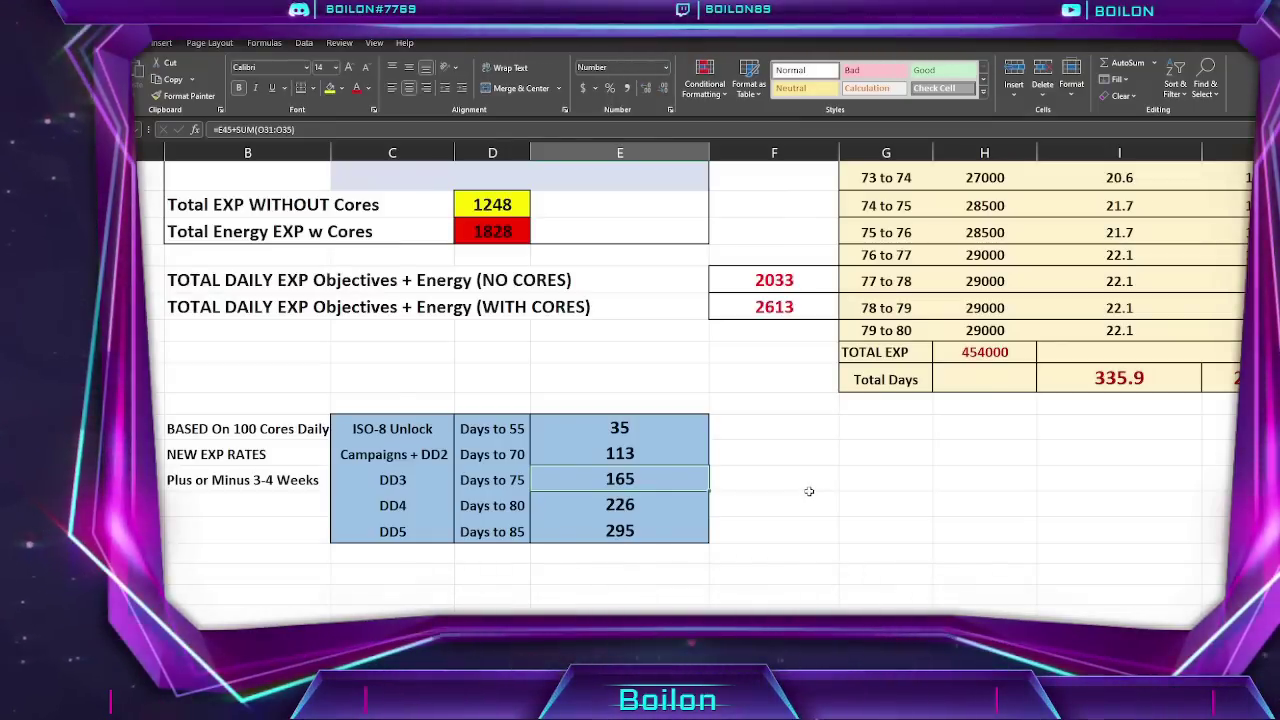
key(Left)
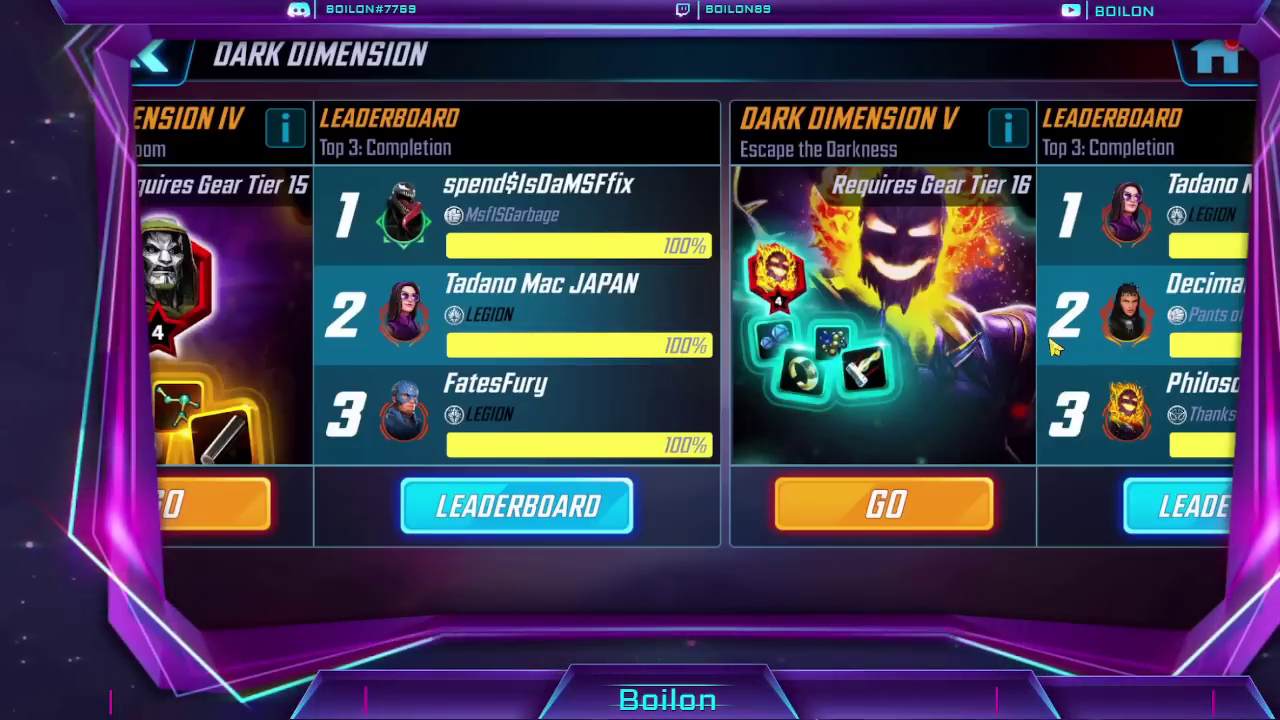
Switch to the game, open Campaigns from the home screen, and view the hard Heroes Assemble campaign's character information.
click(1215, 62)
drag(605, 445, 900, 440)
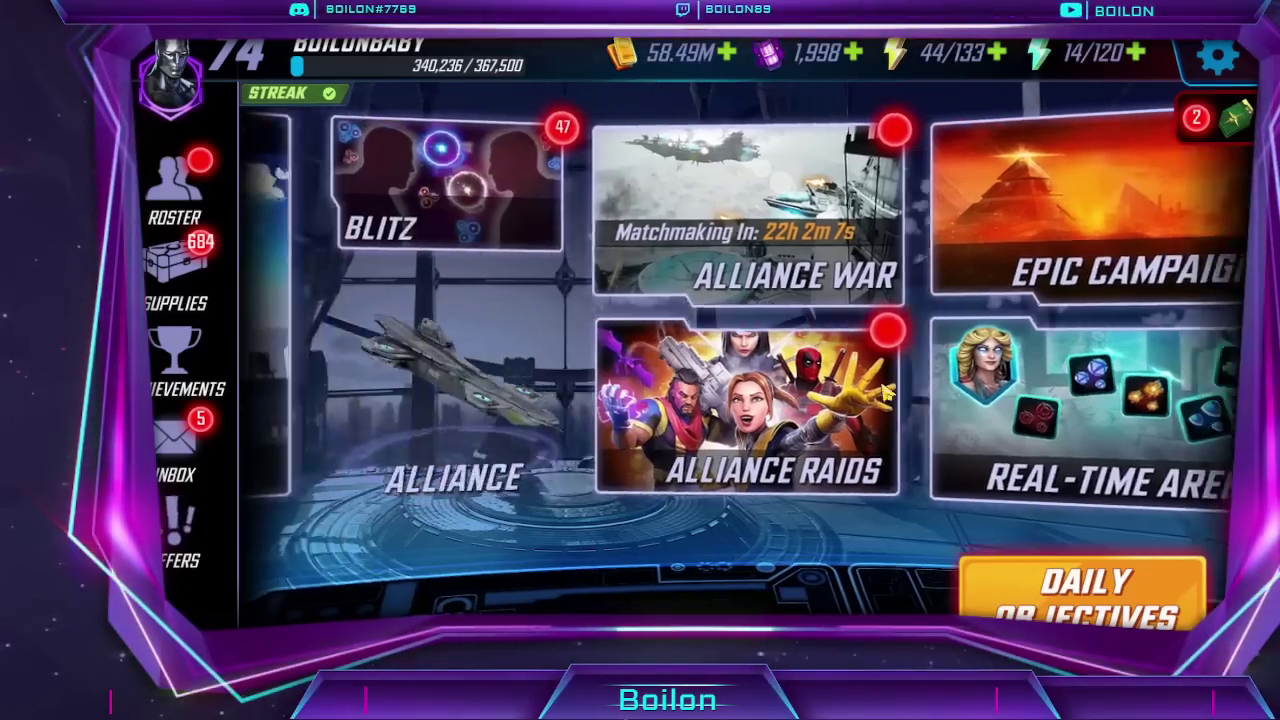
click(430, 375)
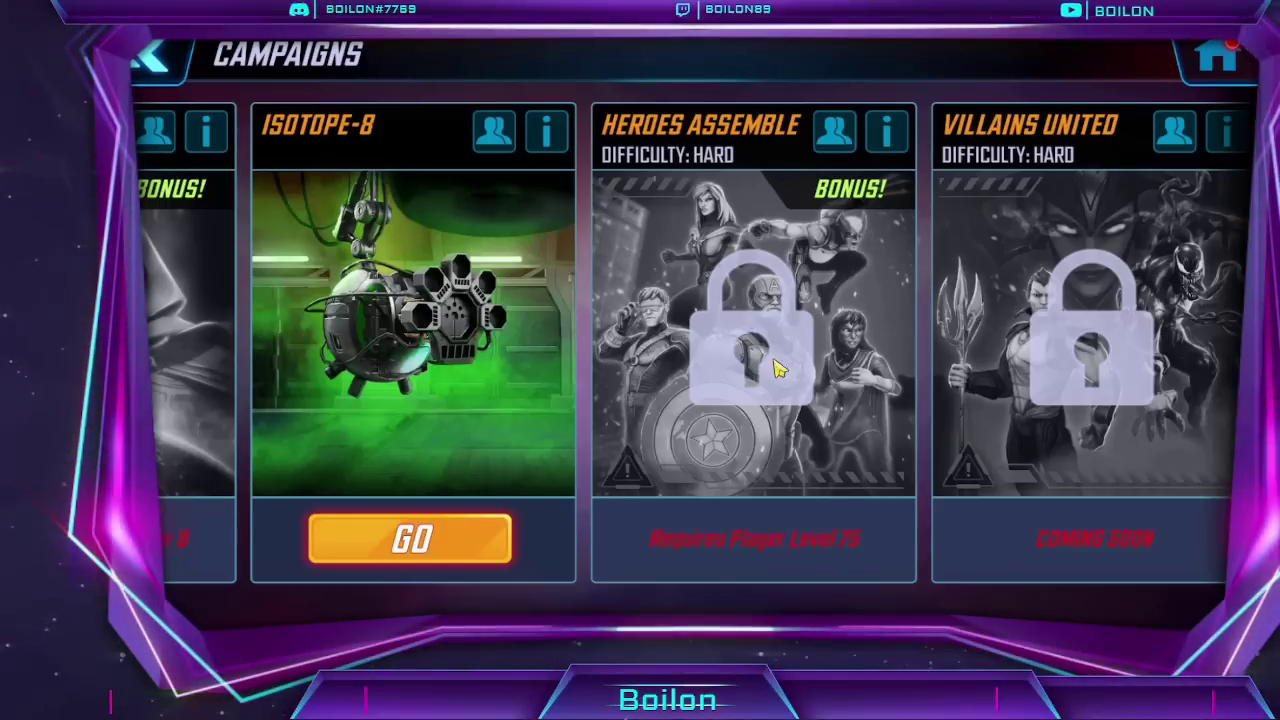
click(836, 140)
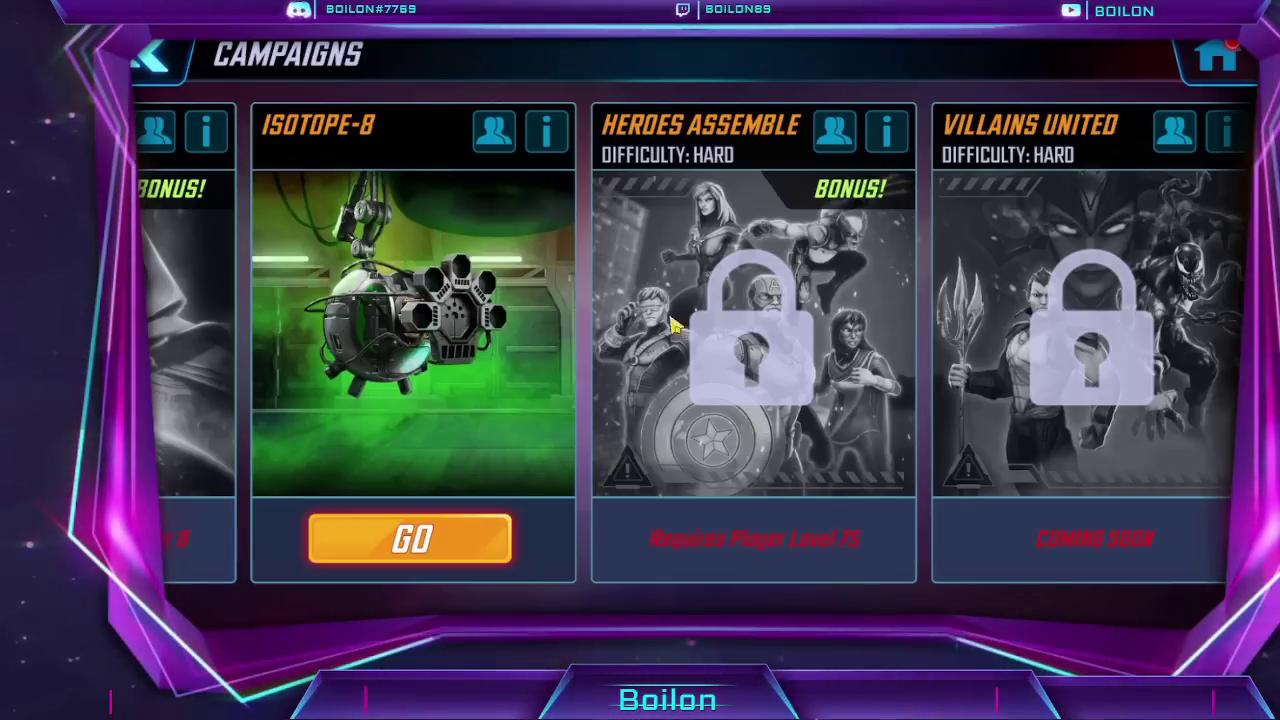
Browse the campaign cards from Isotope-8 back to the standard Heroes Assemble campaign, and return to the home screen.
drag(466, 466, 823, 437)
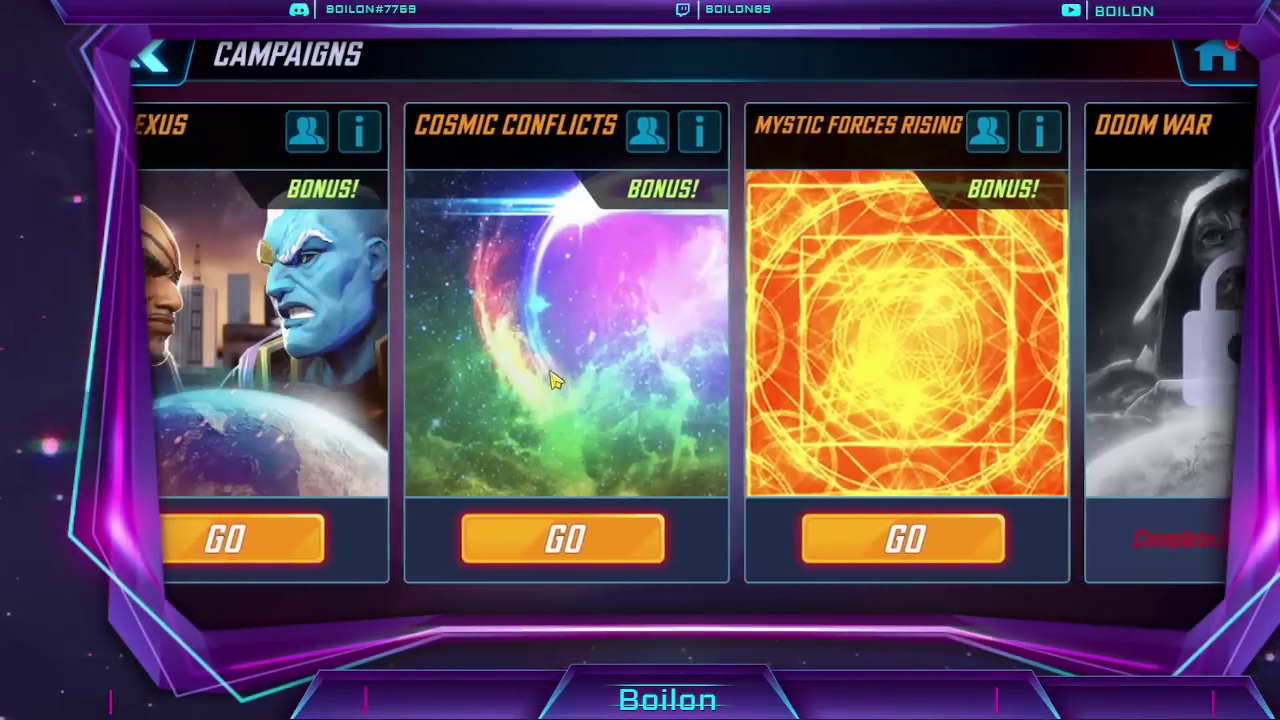
drag(553, 380, 374, 368)
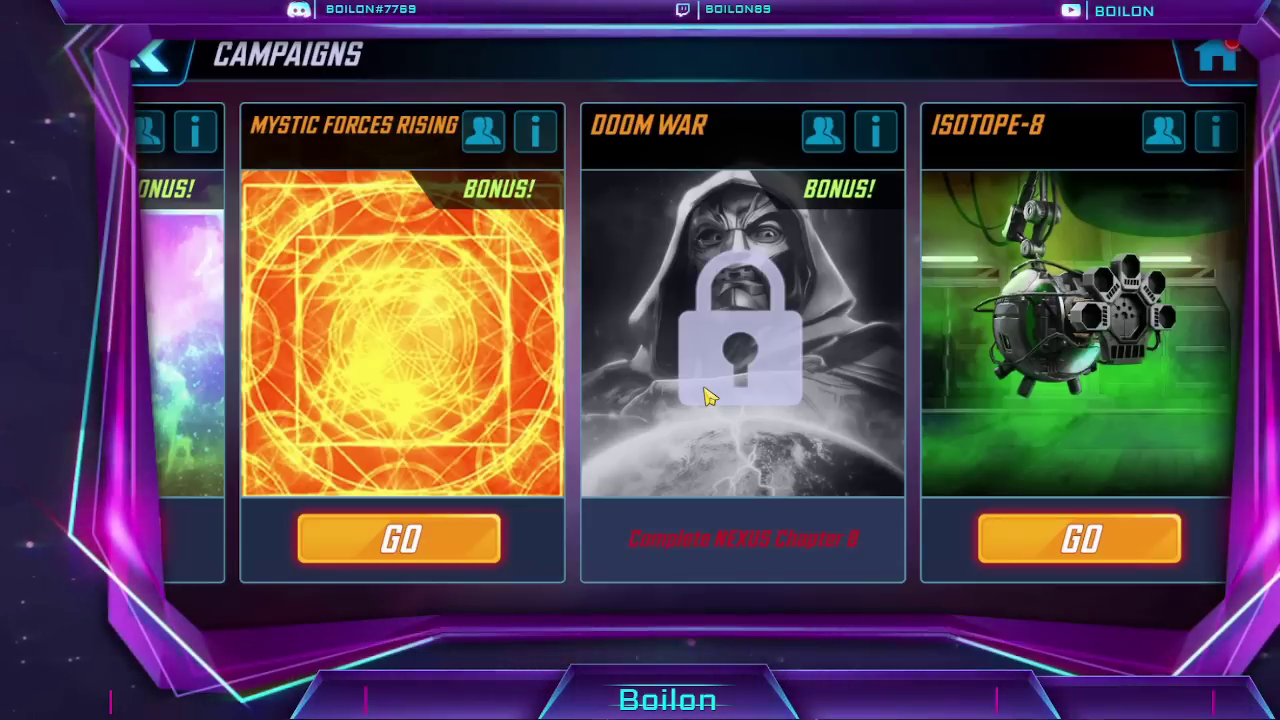
drag(703, 396, 1000, 250)
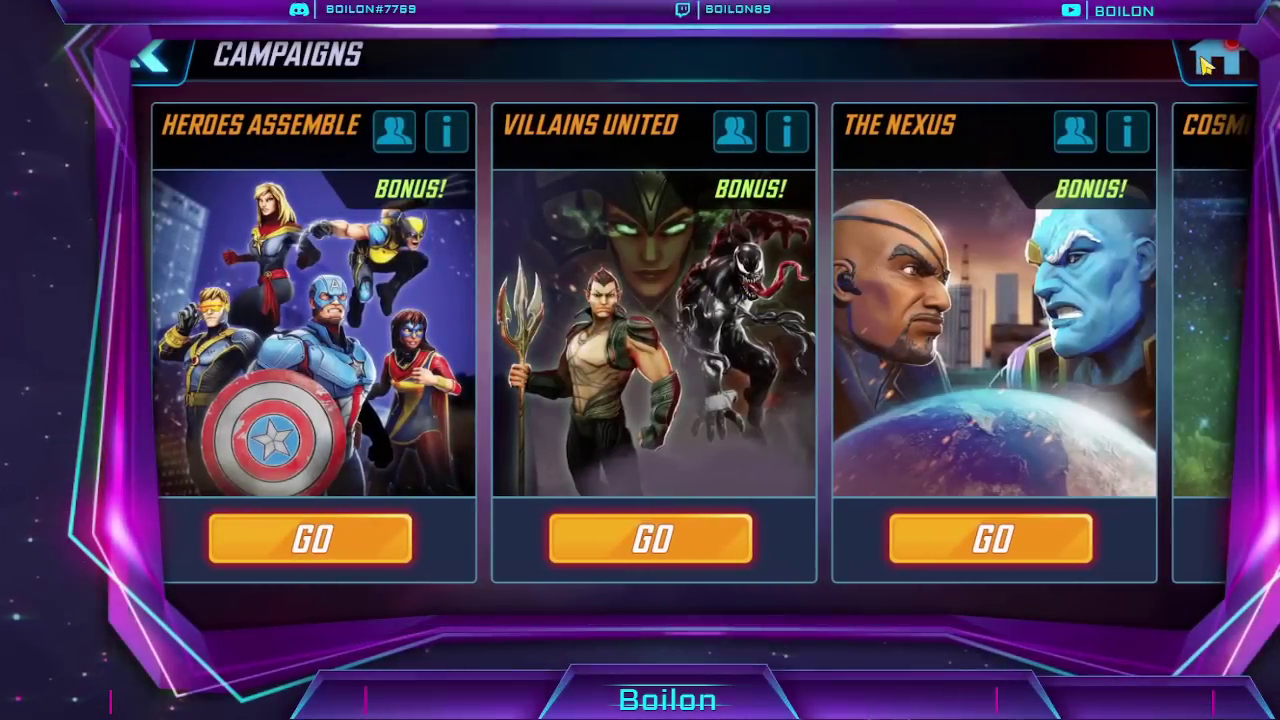
click(1207, 63)
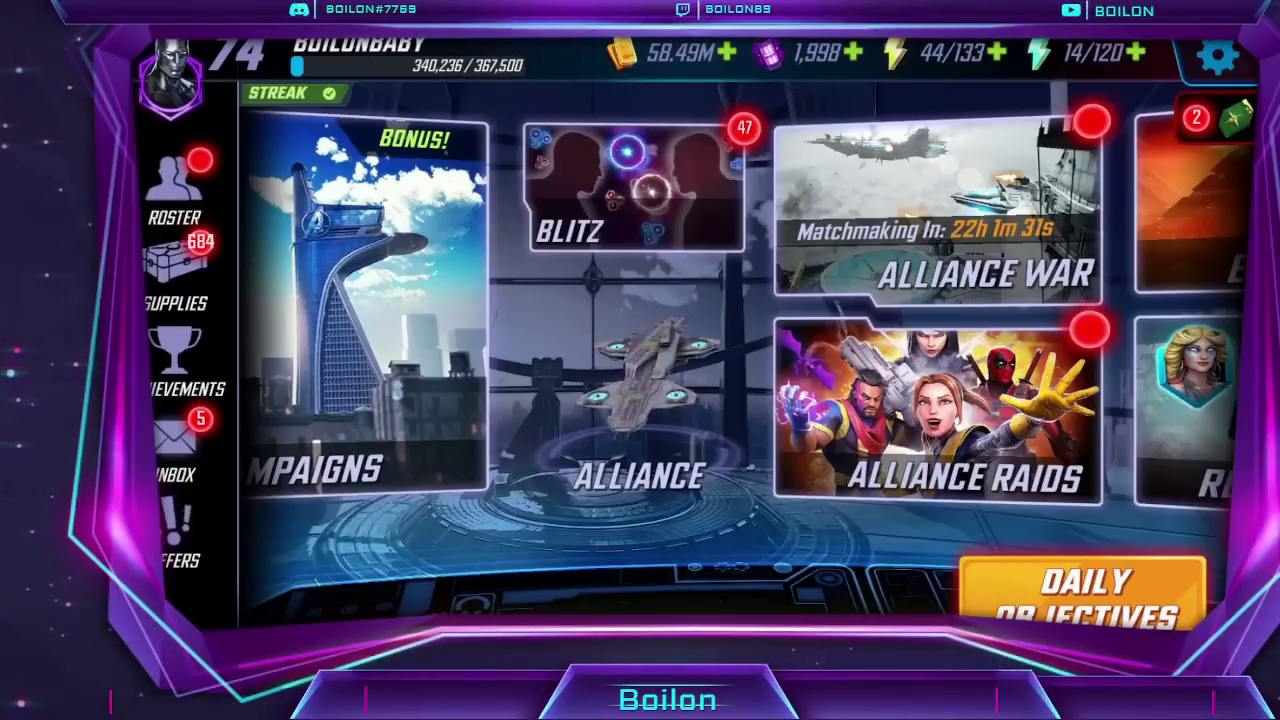
Switch back to the Excel spreadsheet and examine the days to level 75 in the DD3 milestone row.
key(alt+Tab)
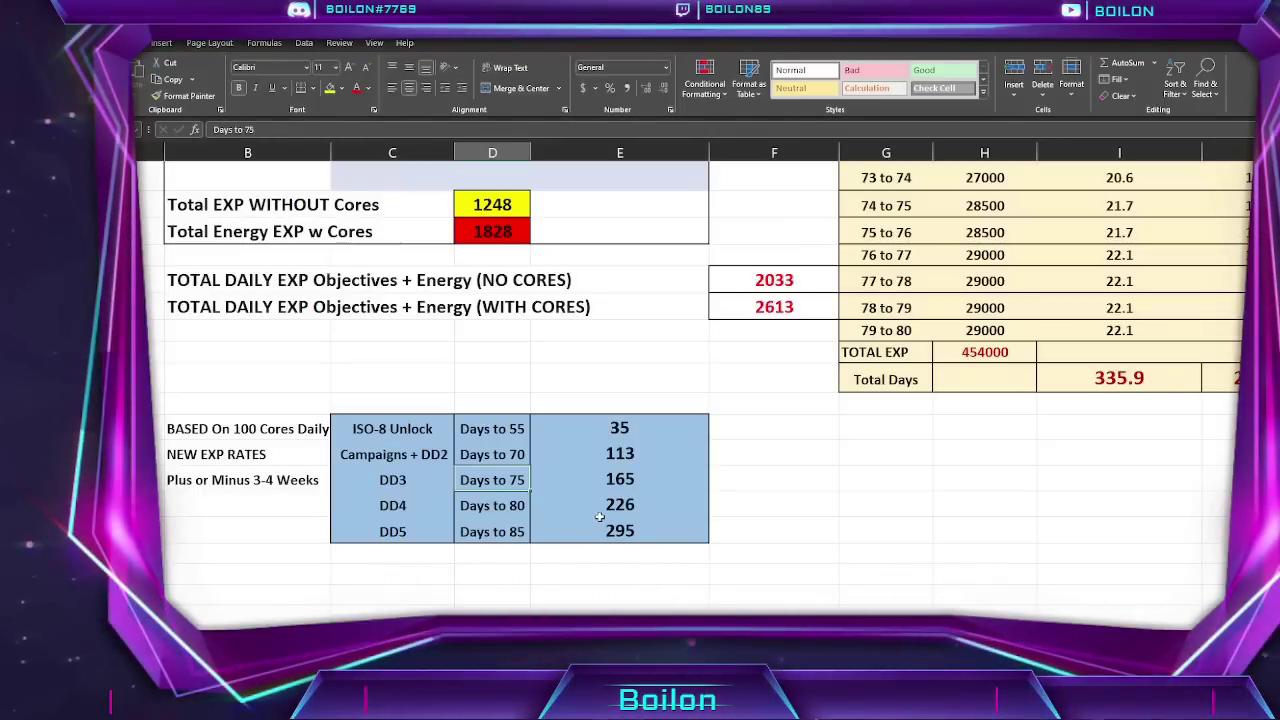
click(642, 489)
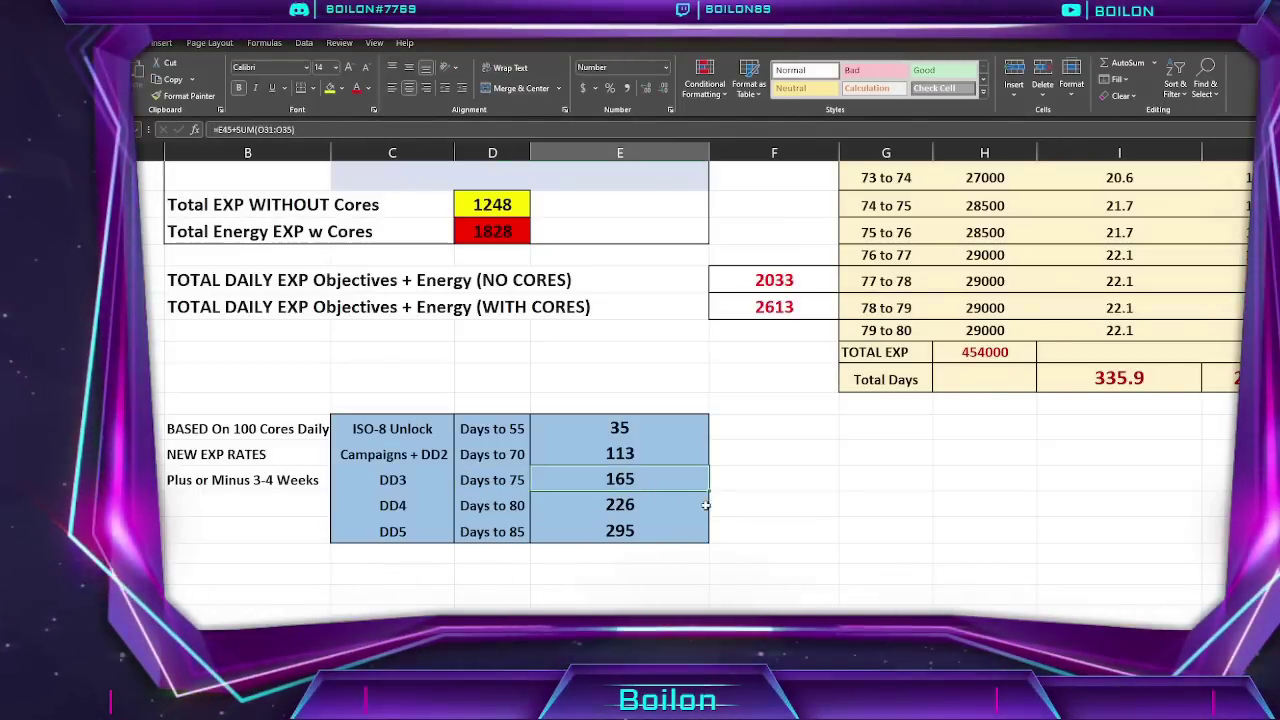
click(745, 482)
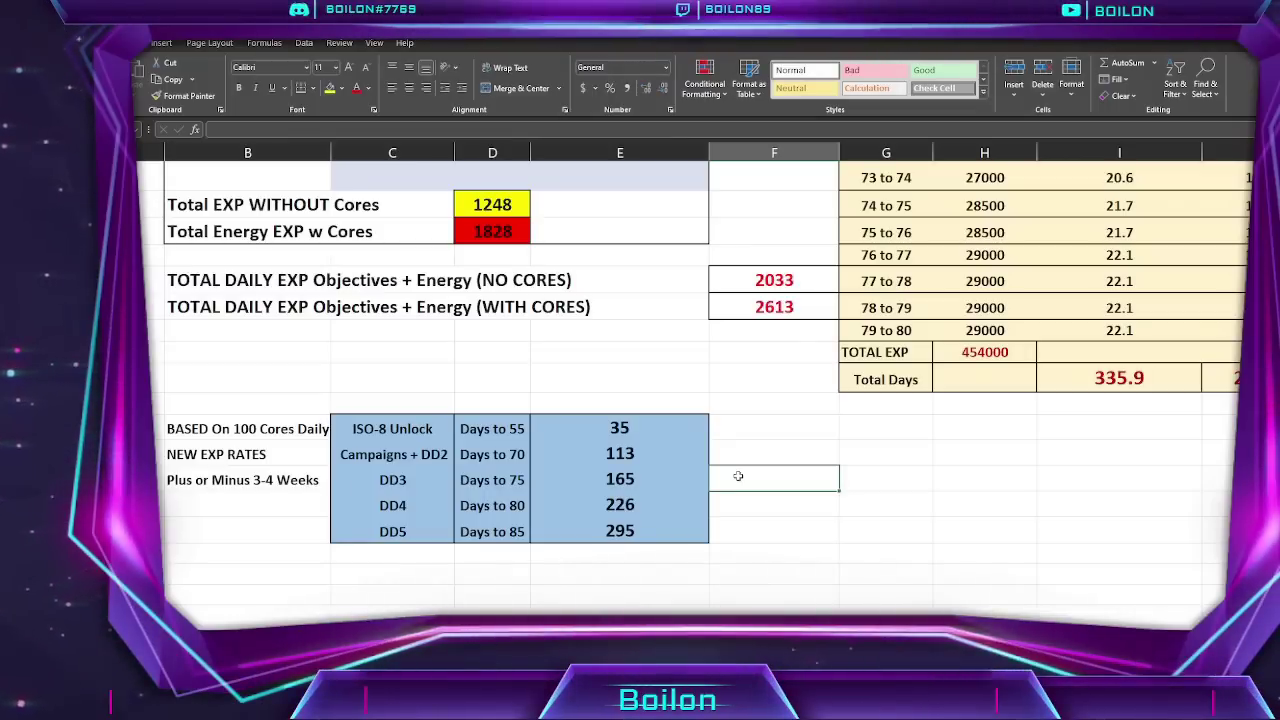
Examine the DD4 milestone row with its days to level 80, comparing it with the DD3 figure.
click(417, 505)
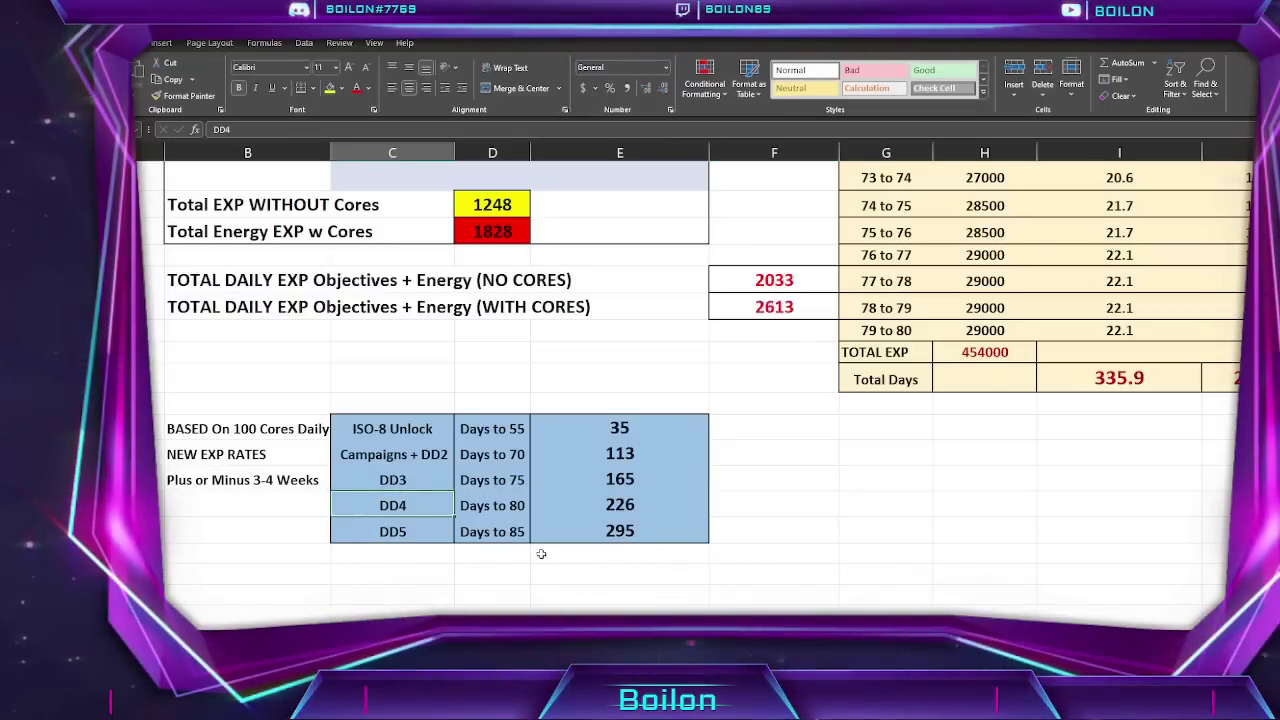
click(510, 508)
click(624, 507)
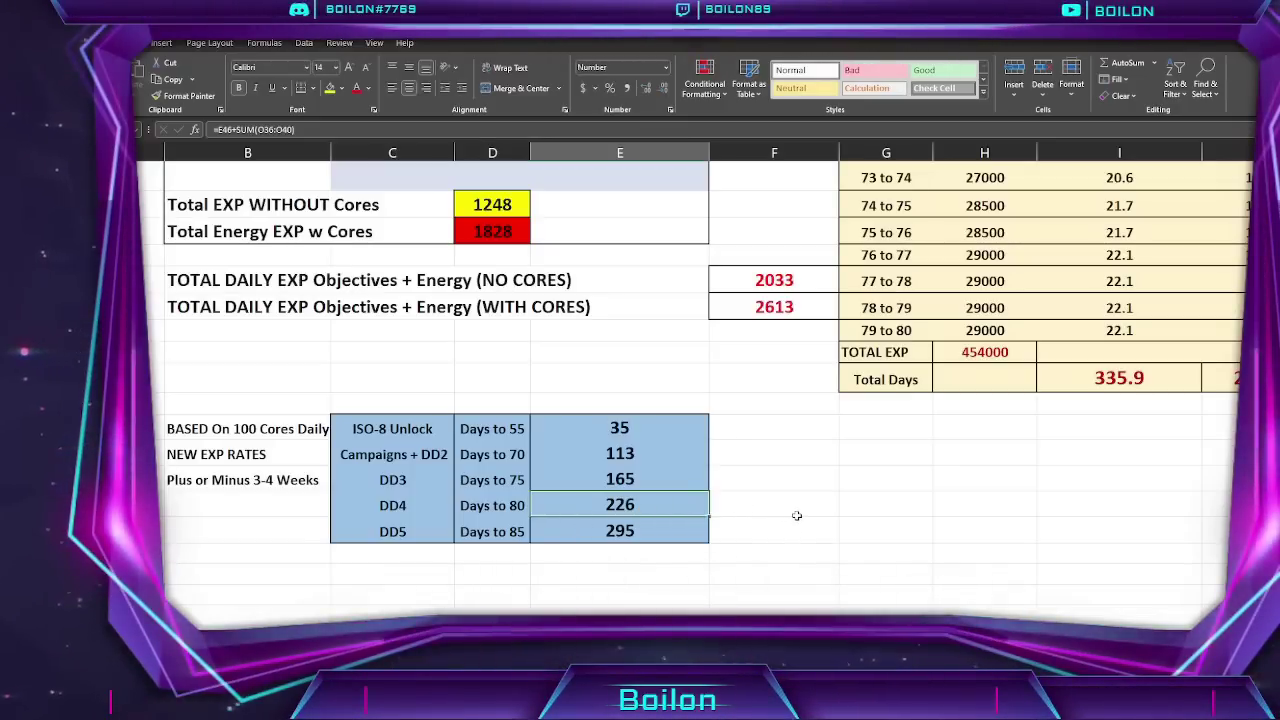
click(640, 480)
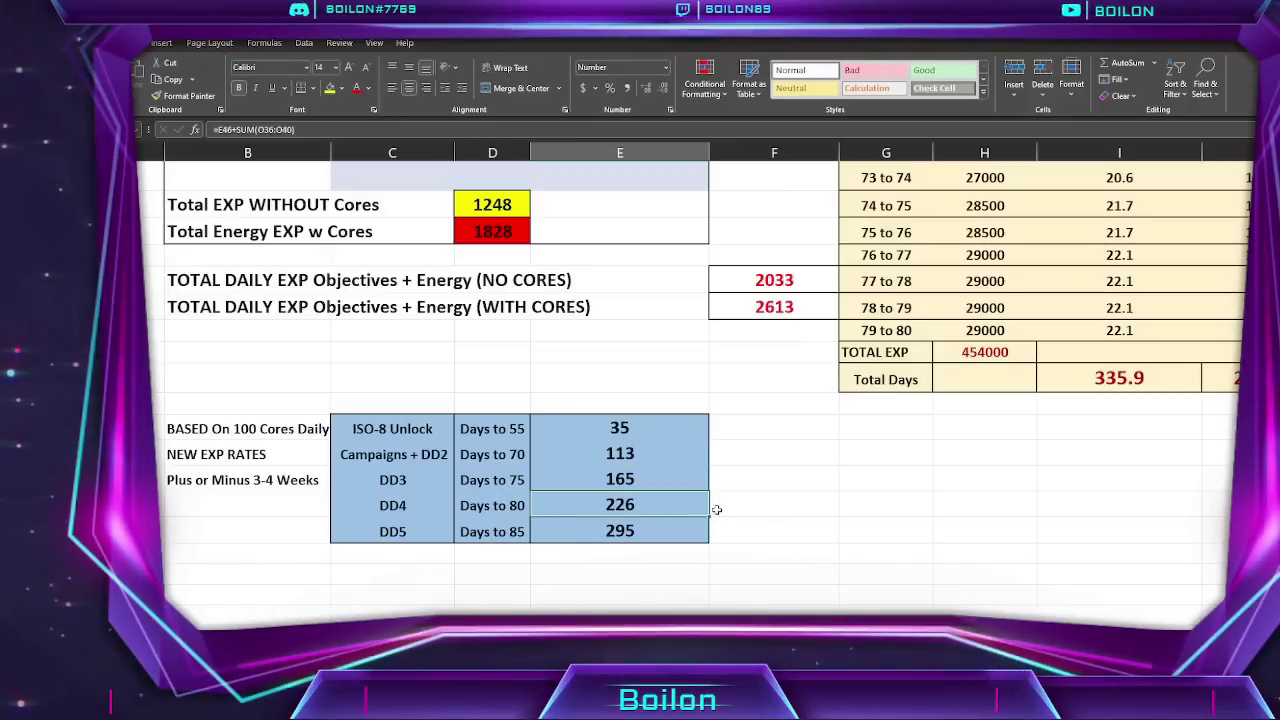
click(793, 505)
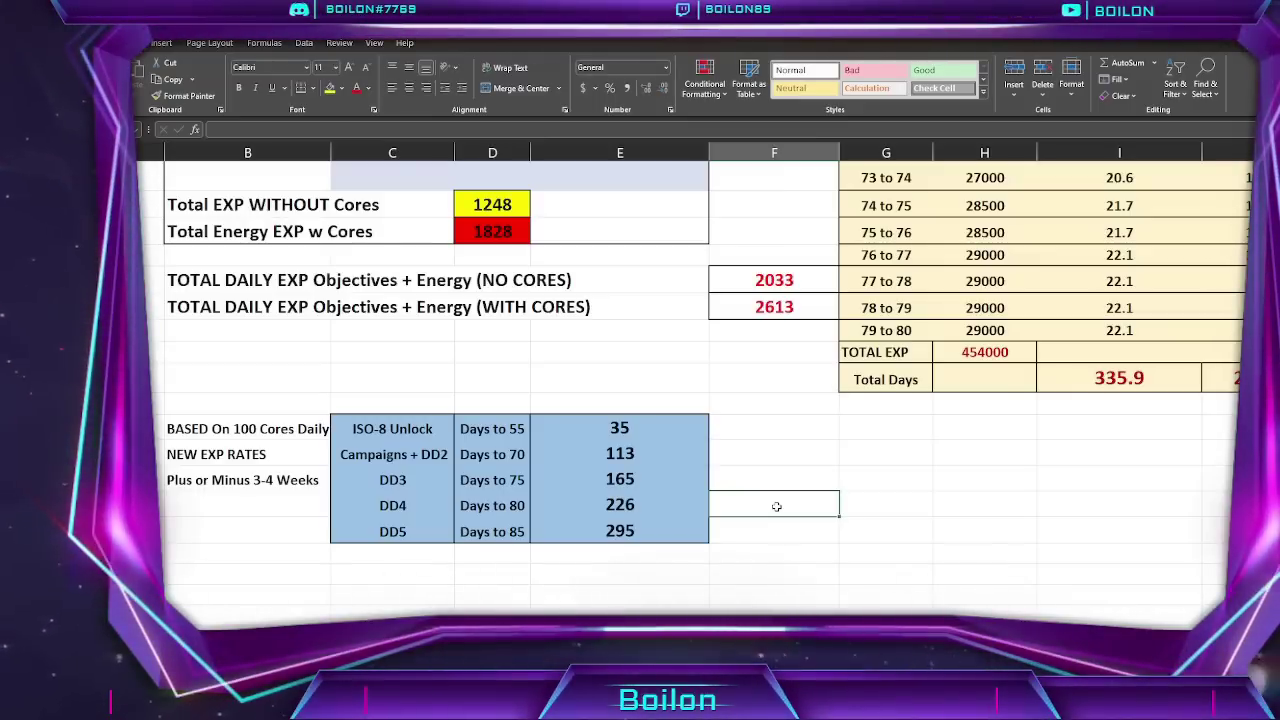
click(661, 512)
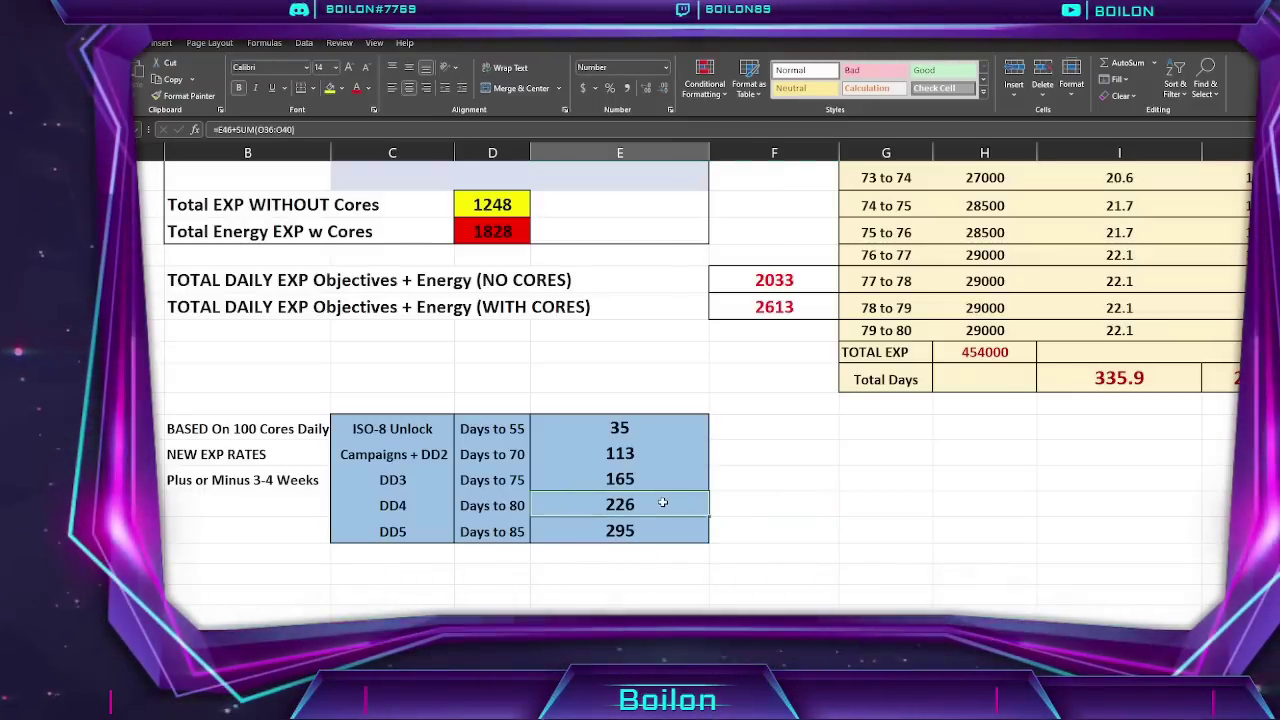
Examine the DD5 milestone row with its days to level 85, ending on the 100-cores-daily basis note.
click(396, 529)
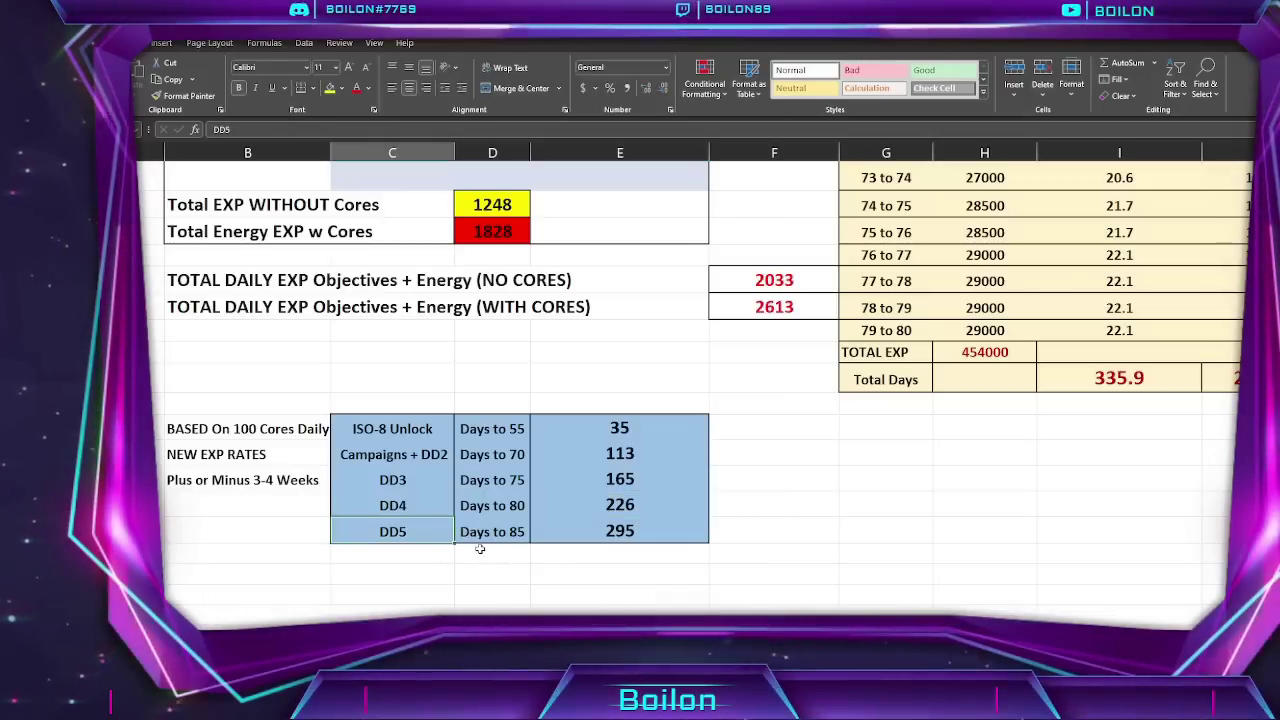
click(640, 532)
click(762, 538)
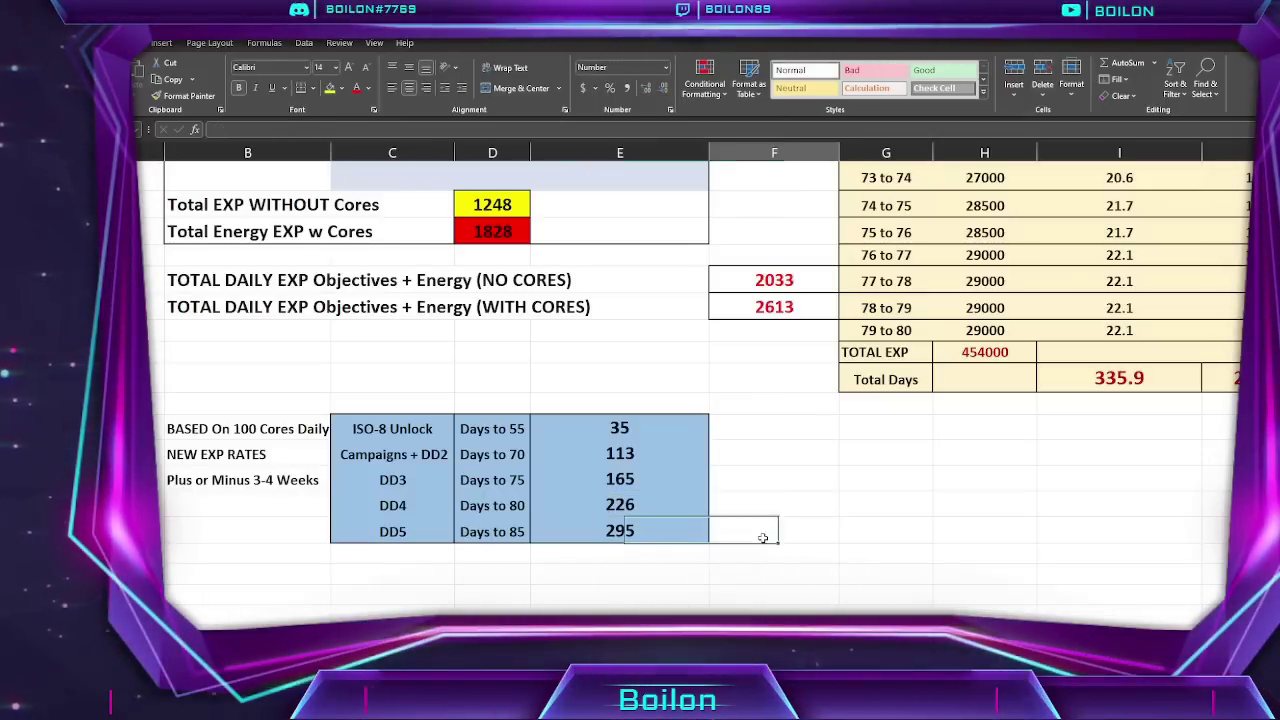
click(600, 531)
click(248, 428)
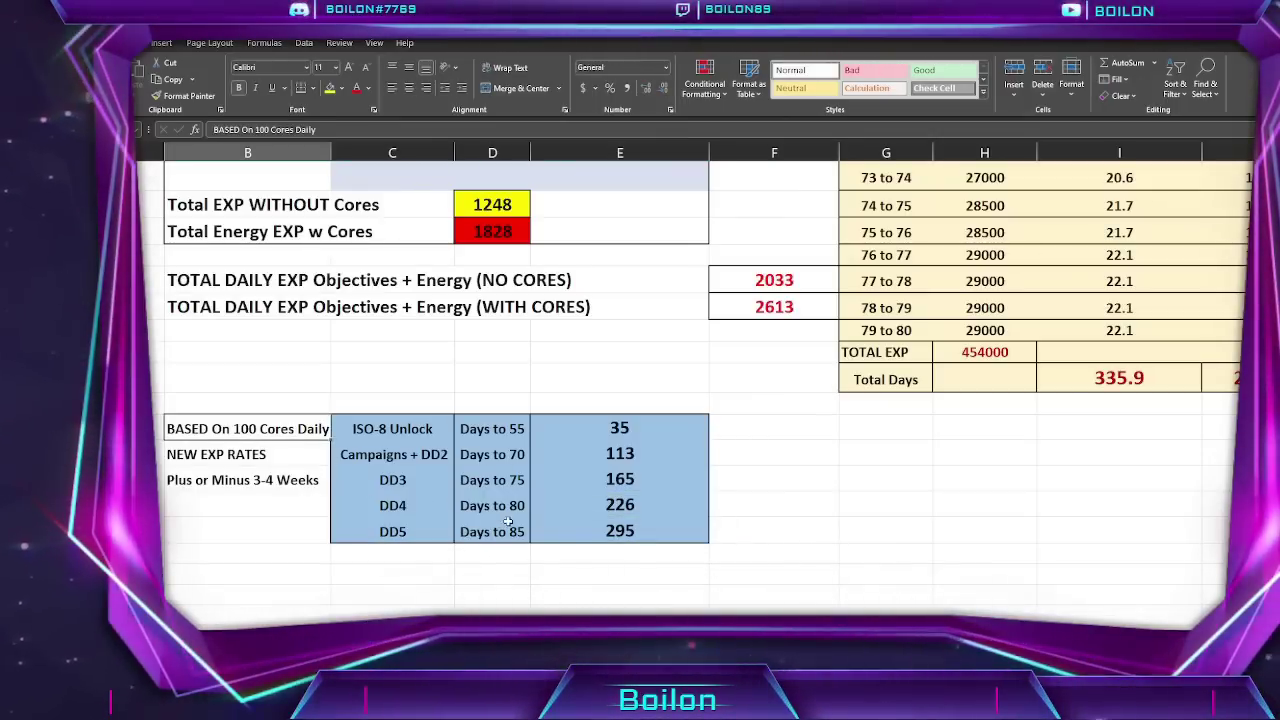
Locate the OLD and NEW leveling tables for levels 55 to 80 and compare their EXP and daily-core column headings.
click(591, 532)
click(752, 531)
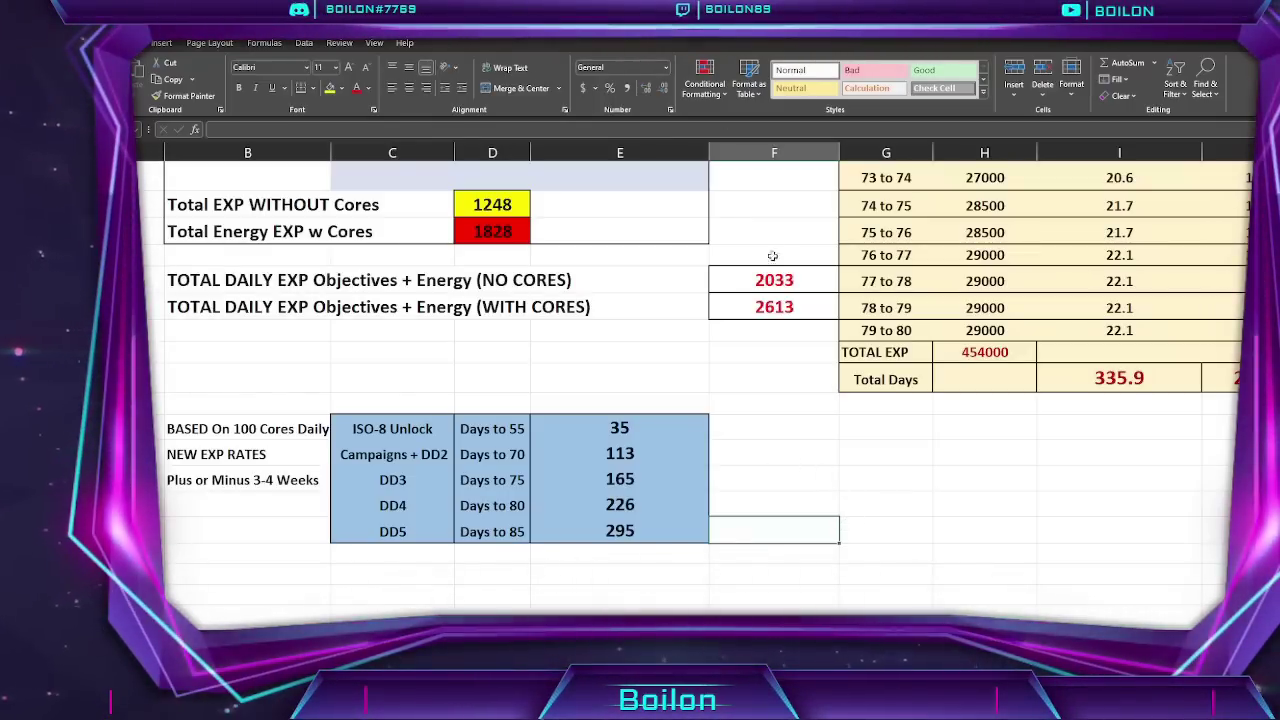
scroll(772, 256, down, 2)
scroll(772, 256, up, 3)
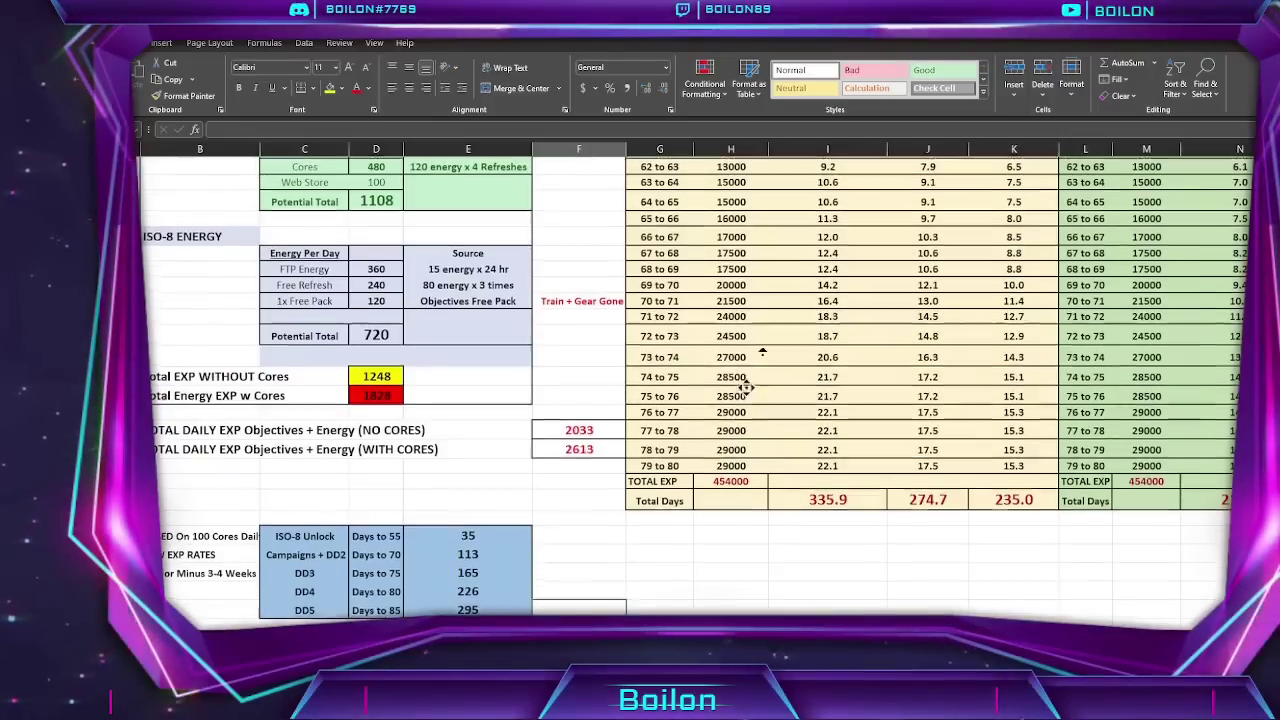
scroll(745, 388, right, 5)
scroll(699, 446, up, 2)
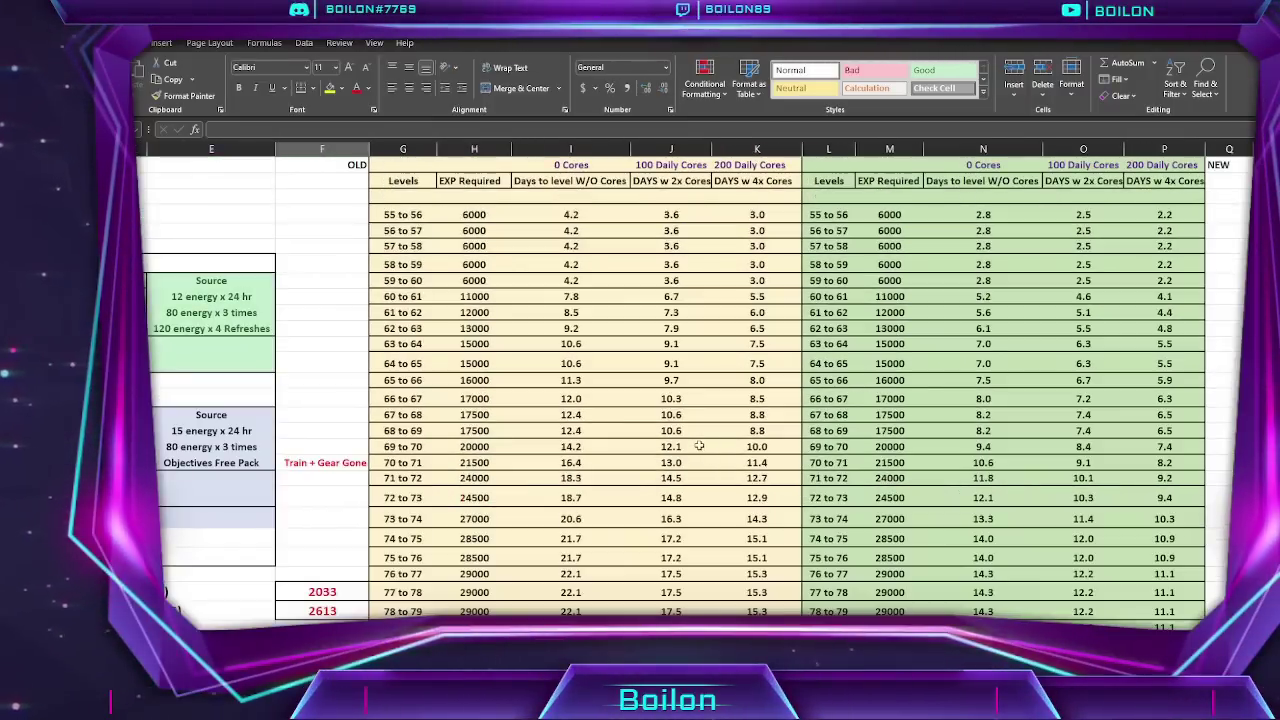
scroll(624, 430, up, 2)
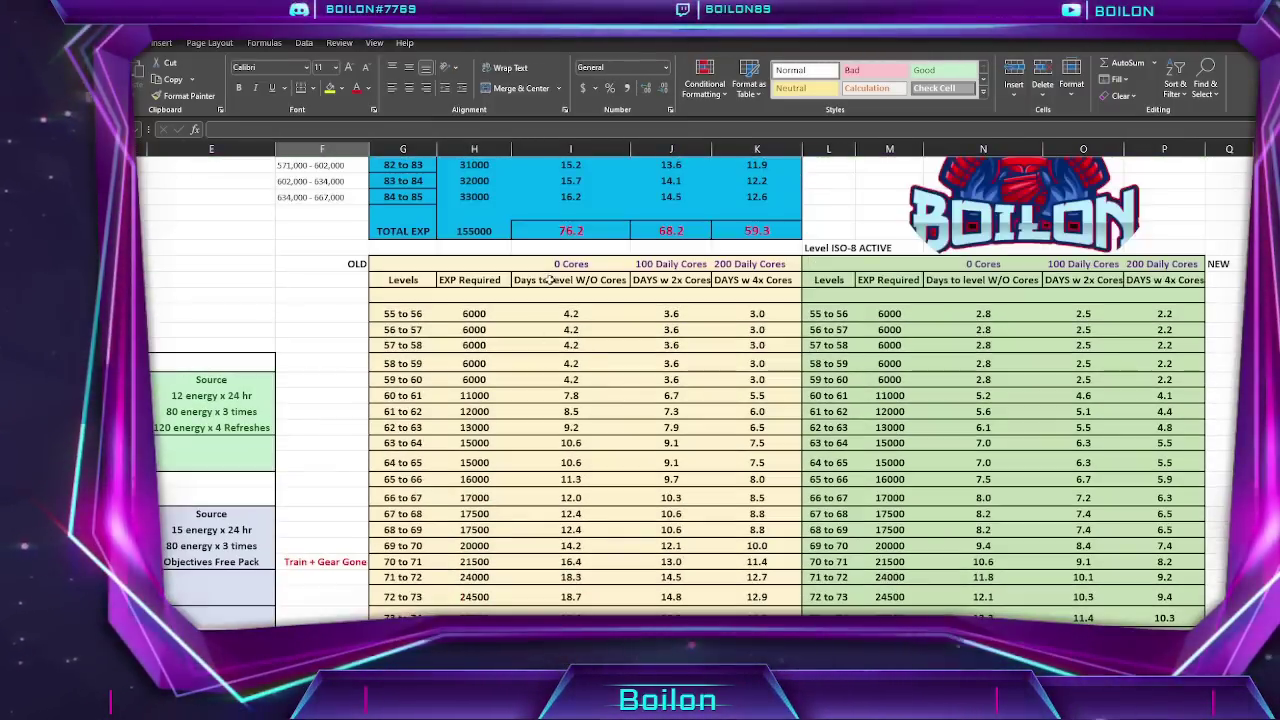
click(576, 268)
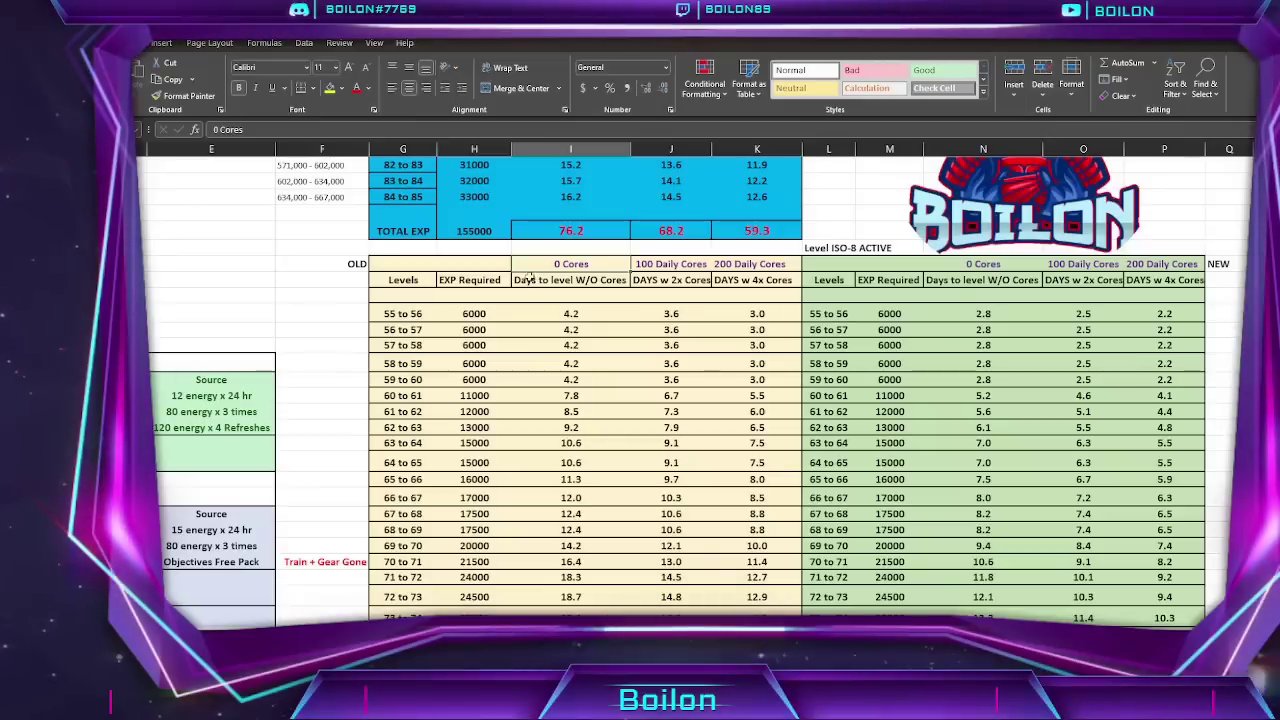
click(352, 262)
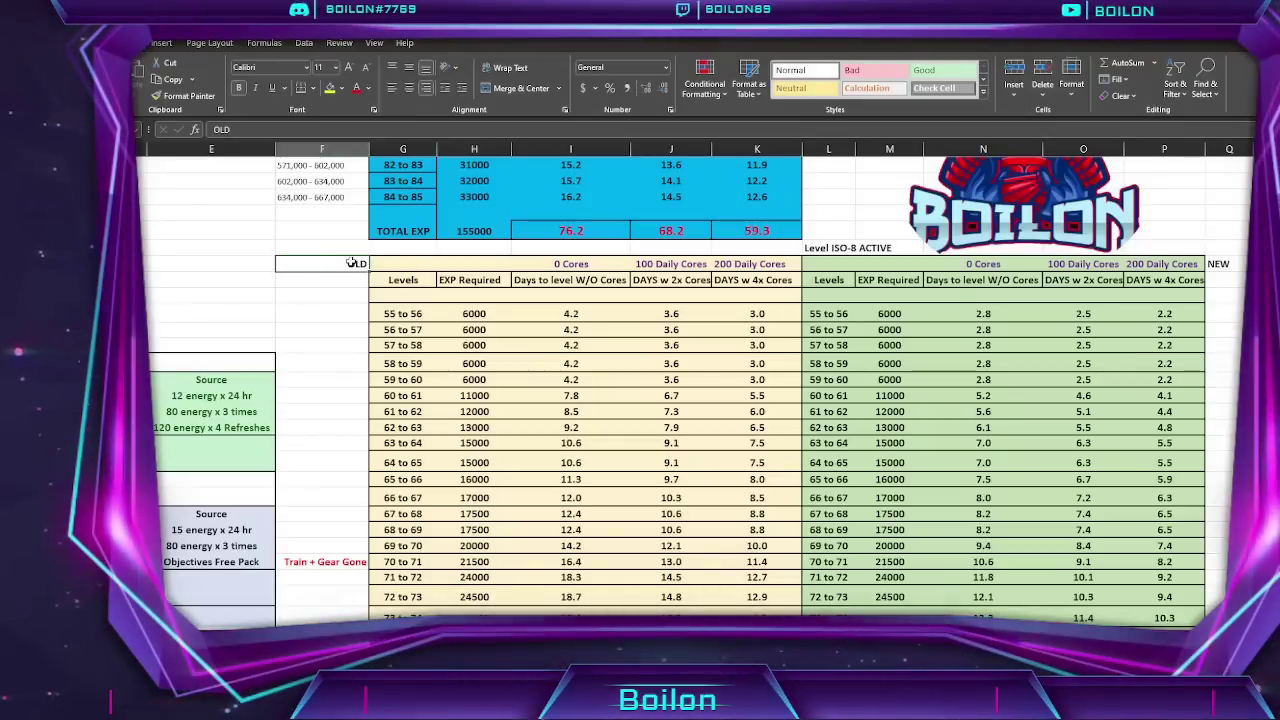
click(868, 294)
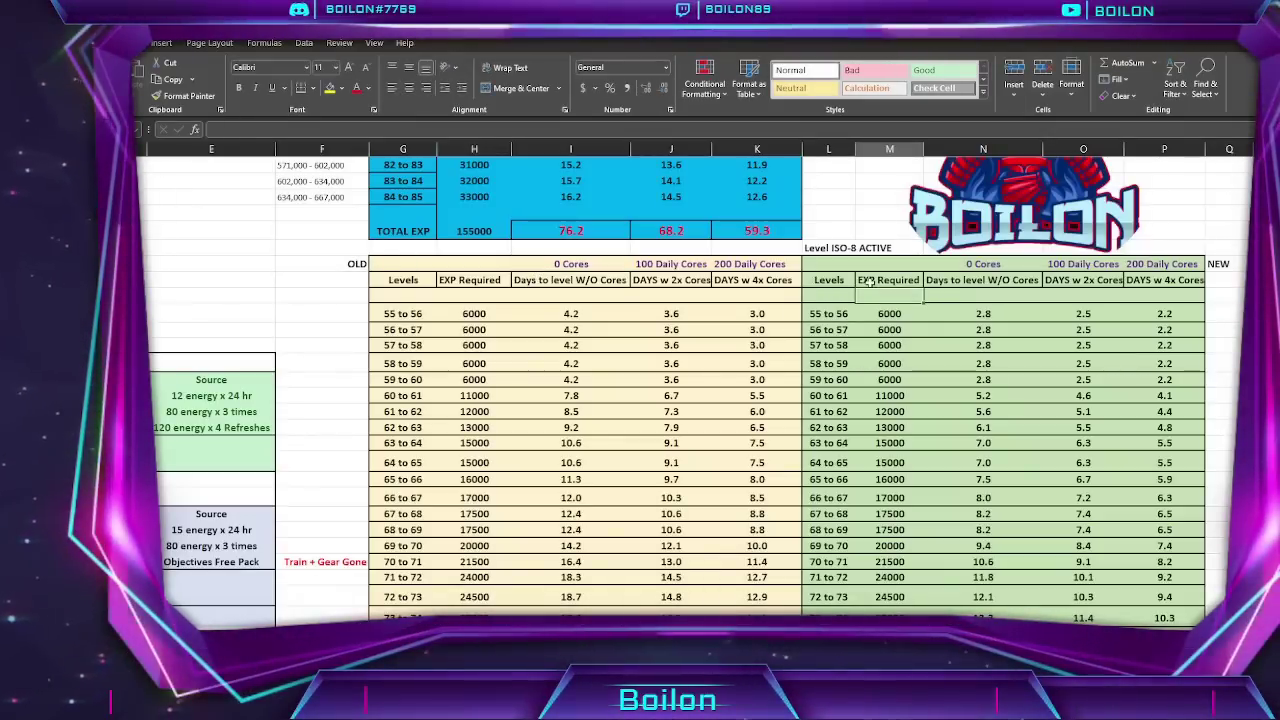
click(869, 268)
click(1092, 282)
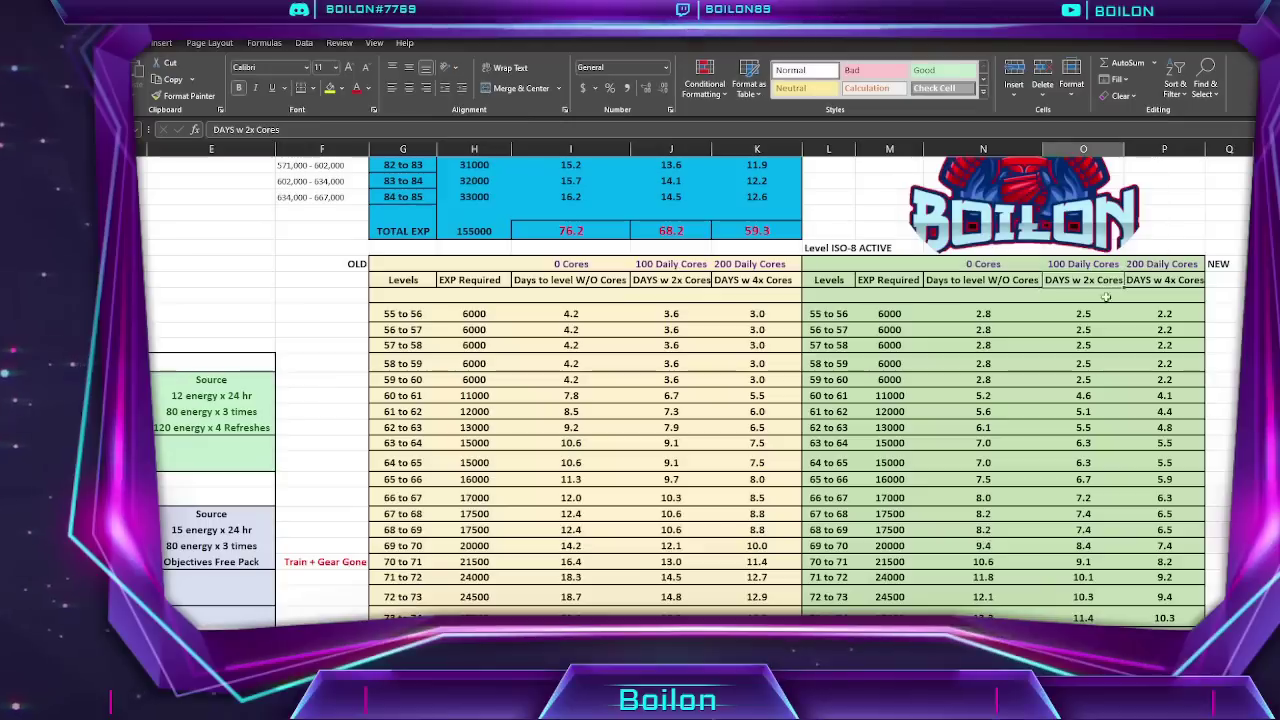
Compare the Total Days figures of the OLD and NEW tables for each daily-core option.
scroll(604, 460, down, 6)
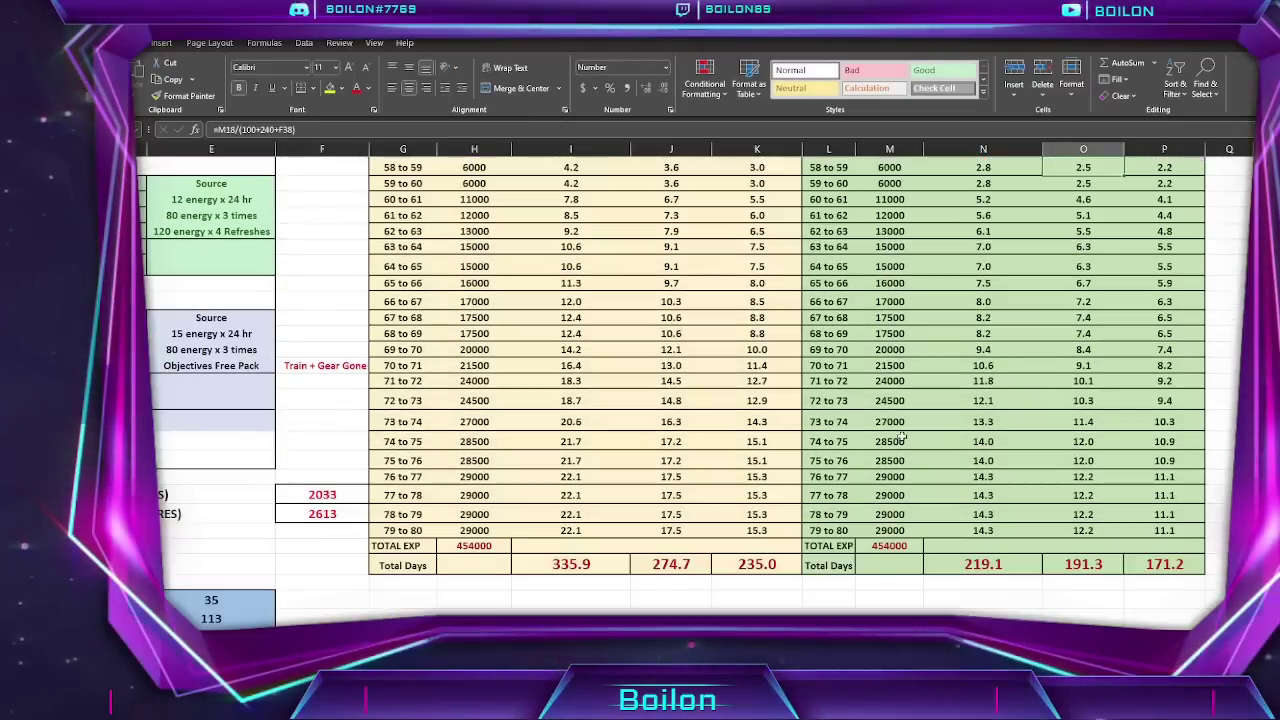
click(604, 467)
click(671, 467)
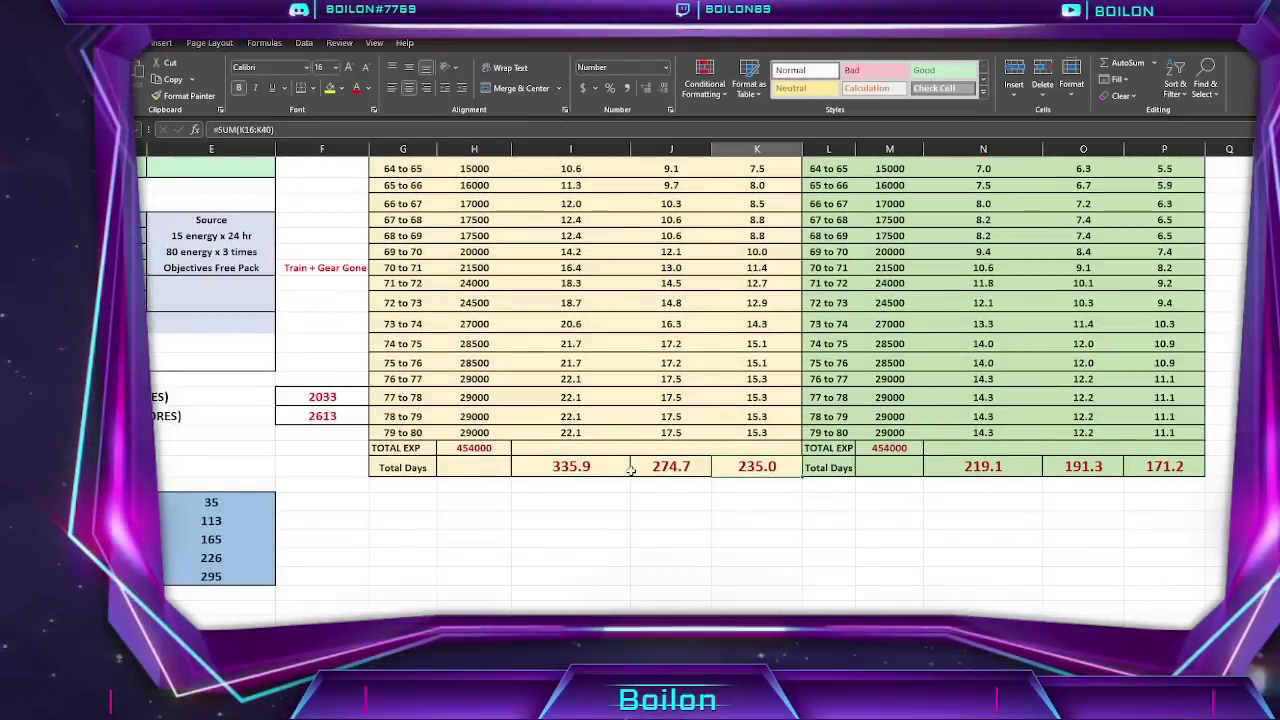
click(953, 470)
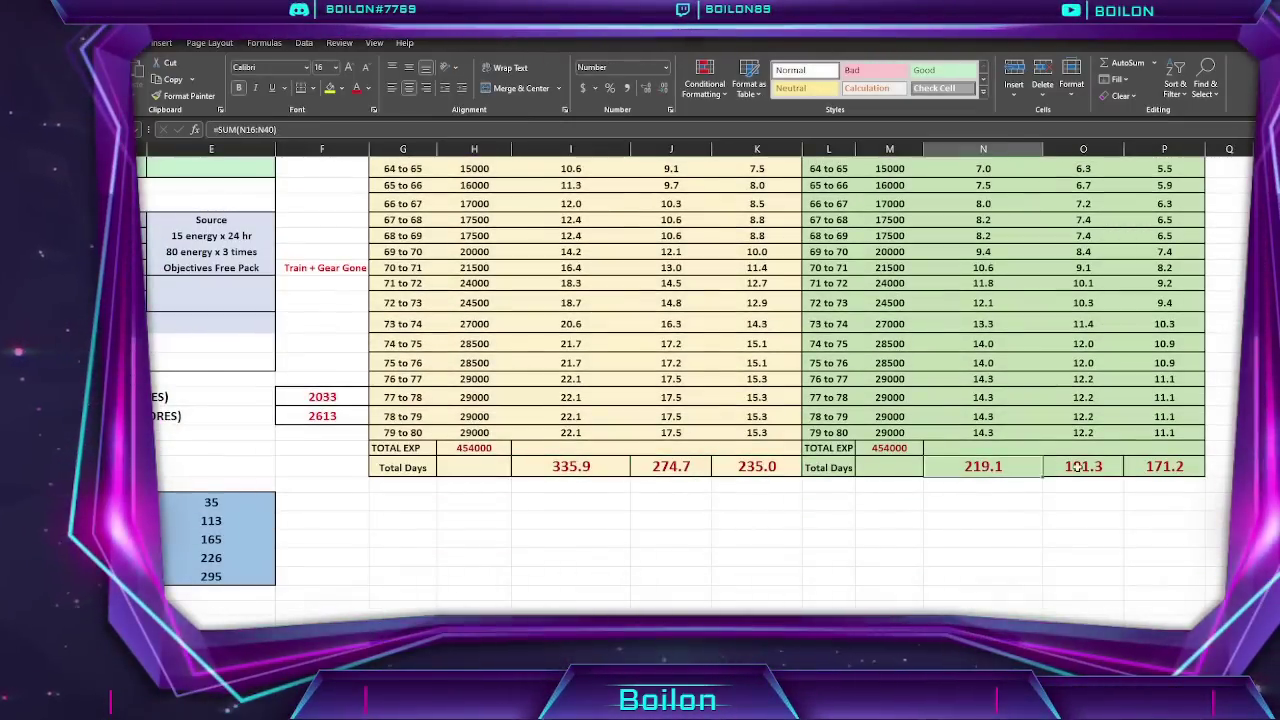
key(Right)
key(Right)
Examine the level 80 to 85 table, including its total days without cores.
scroll(912, 436, up, 8)
scroll(912, 436, up, 1)
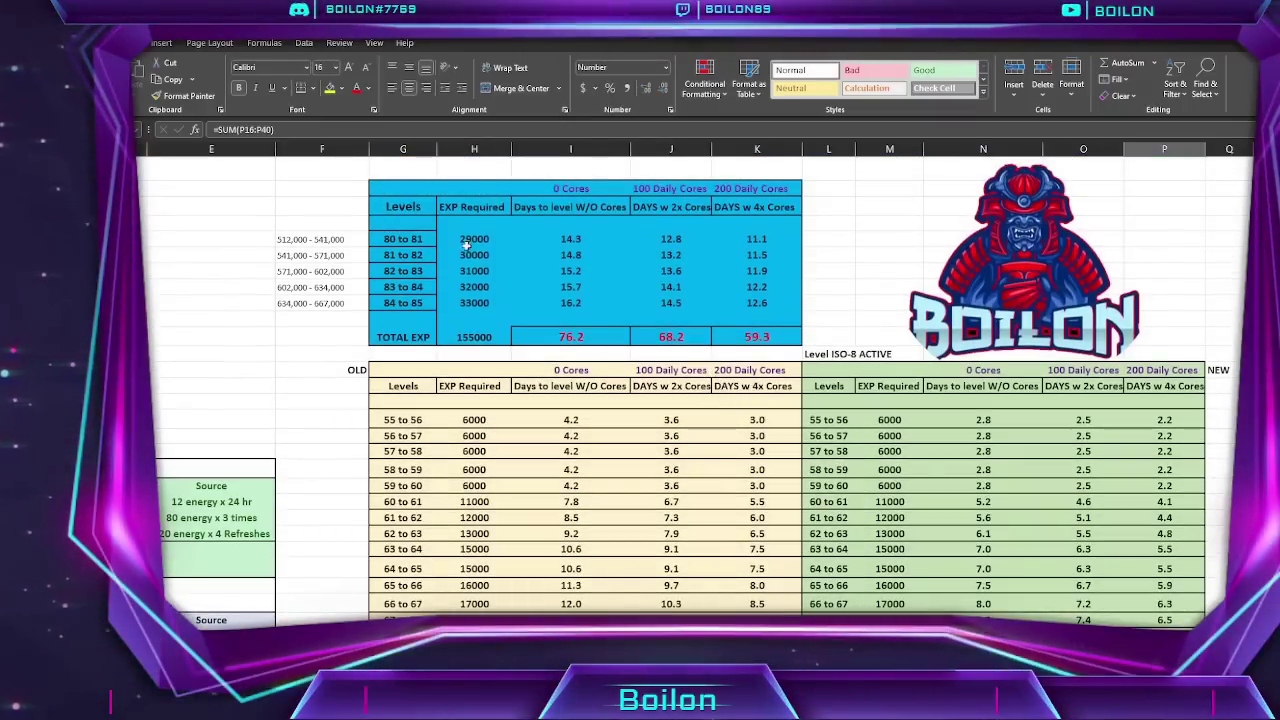
drag(380, 185, 798, 344)
click(754, 363)
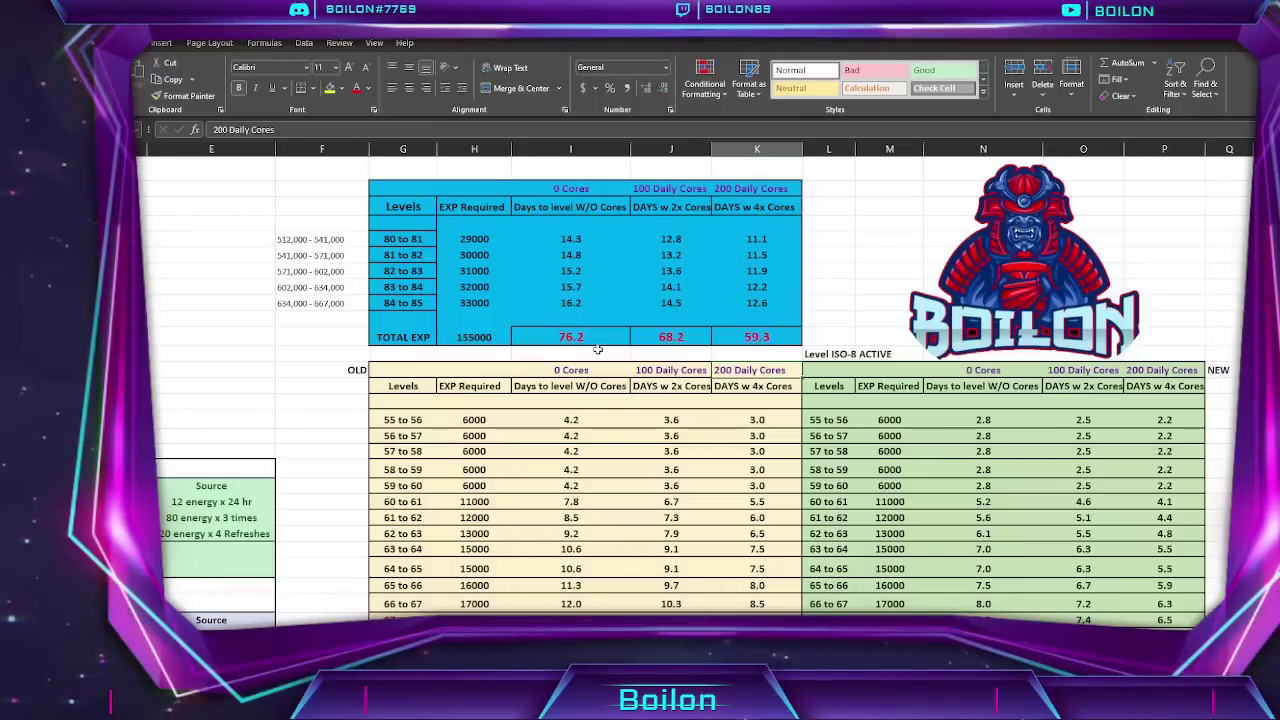
click(580, 336)
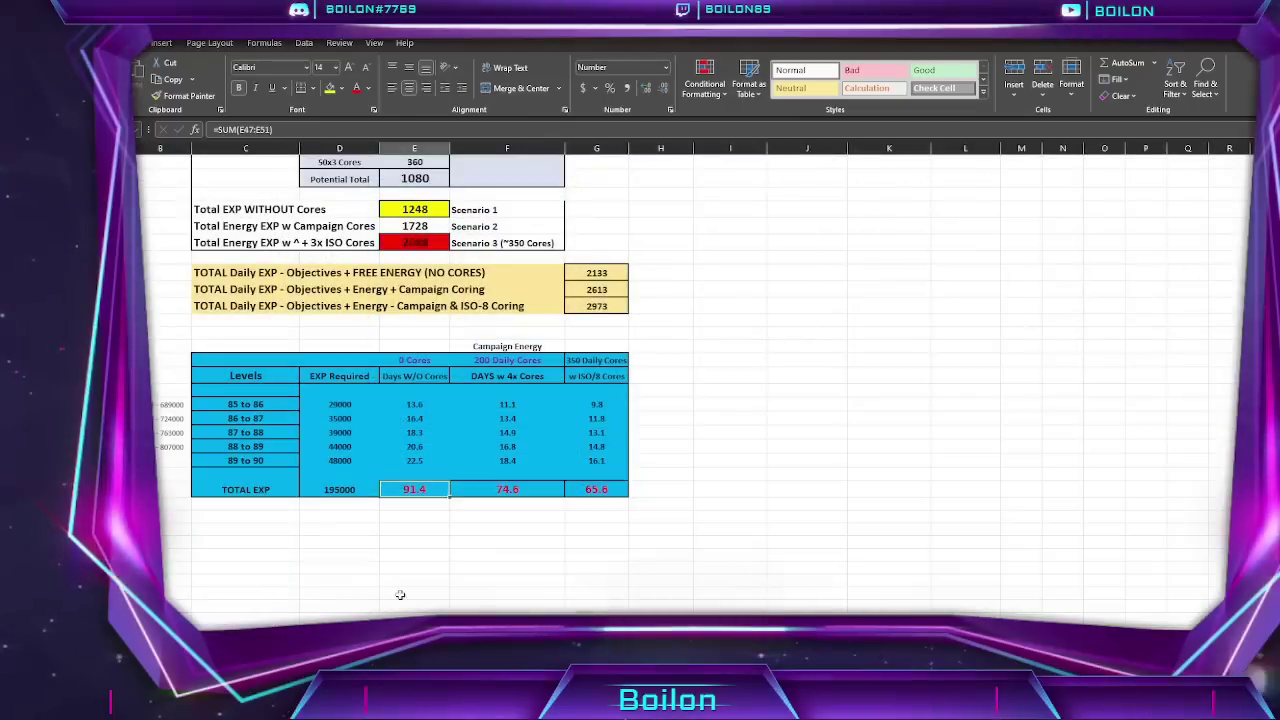
Examine the level 85 to 90 table, comparing total days for 0, 200 and 350 daily cores.
scroll(280, 341, up, 4)
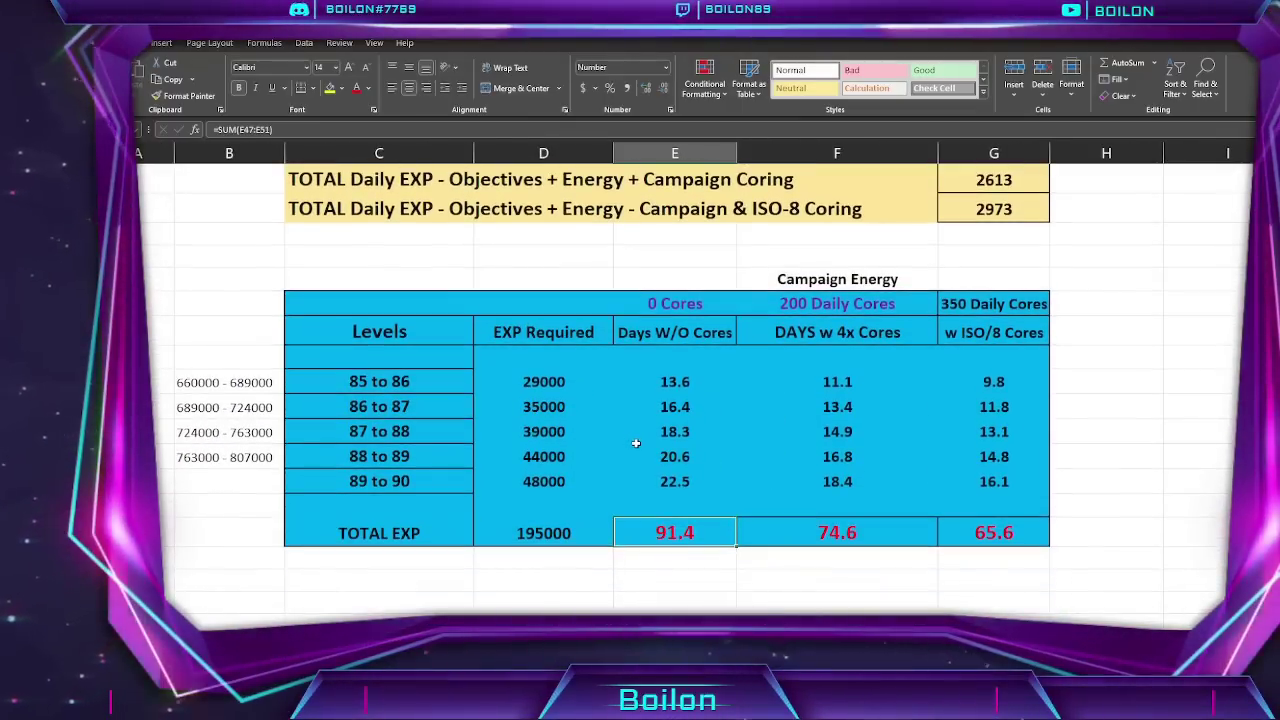
click(410, 390)
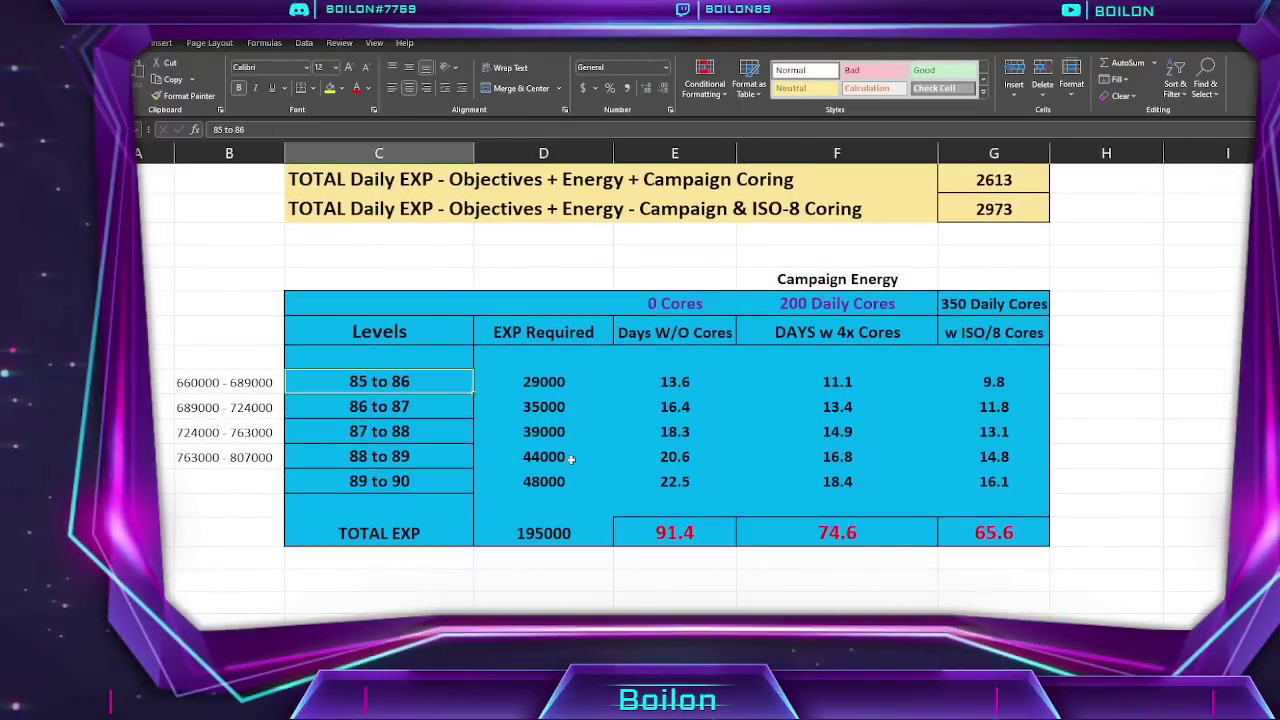
click(667, 533)
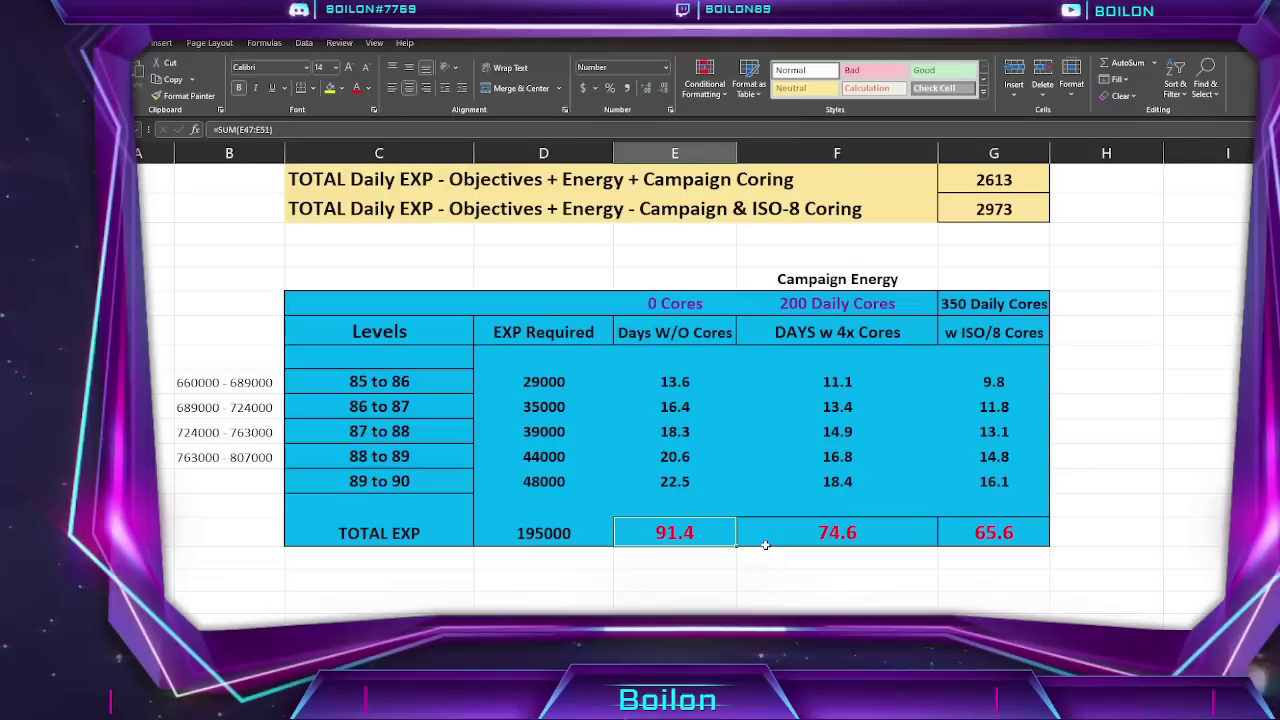
click(835, 303)
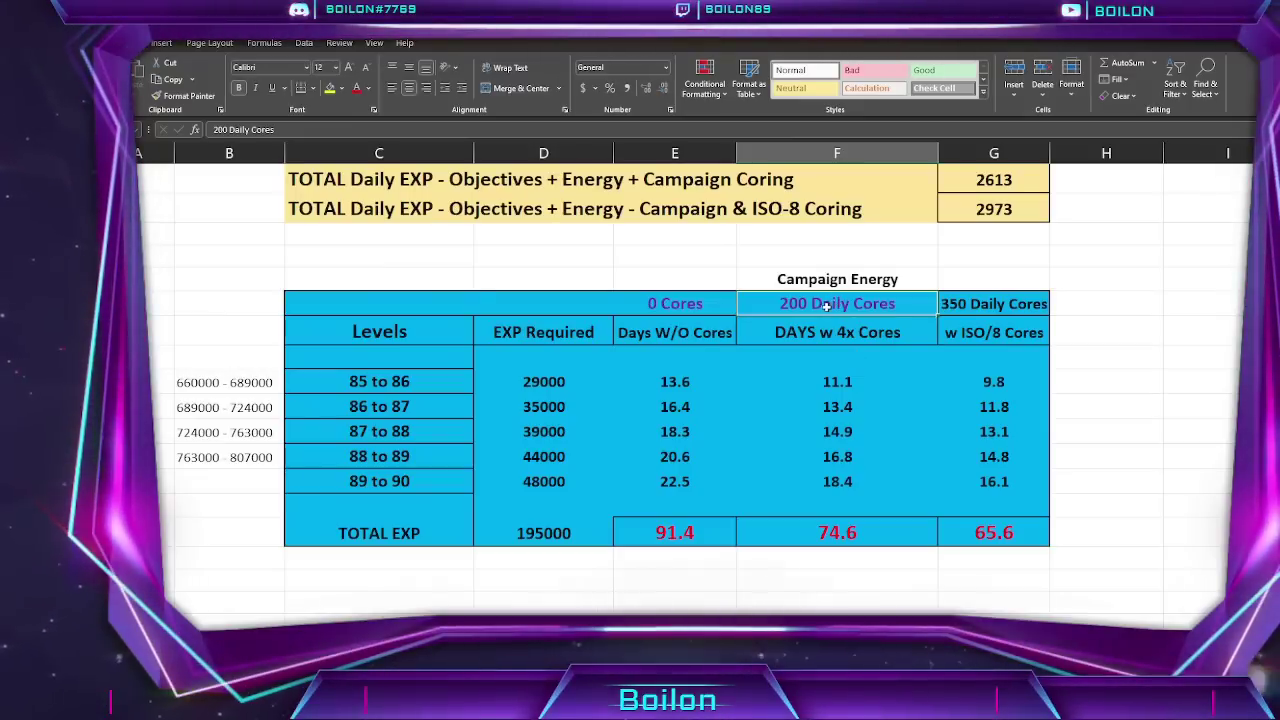
click(992, 307)
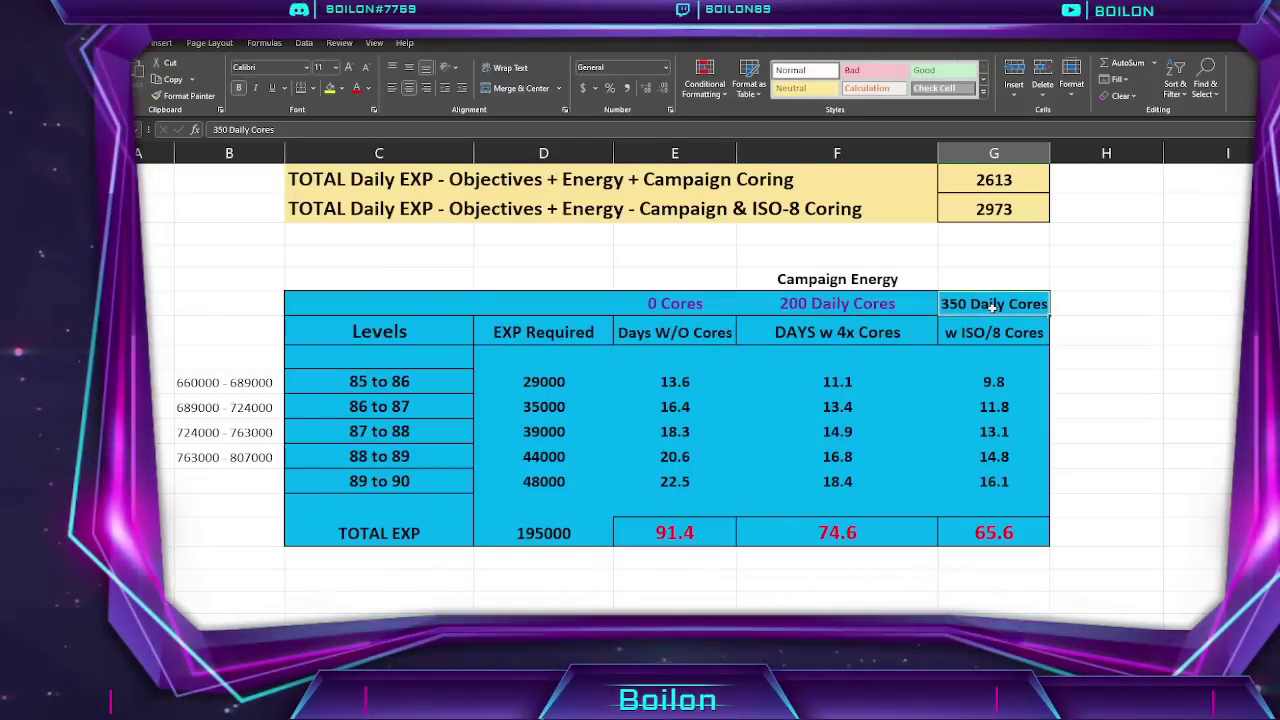
click(1012, 534)
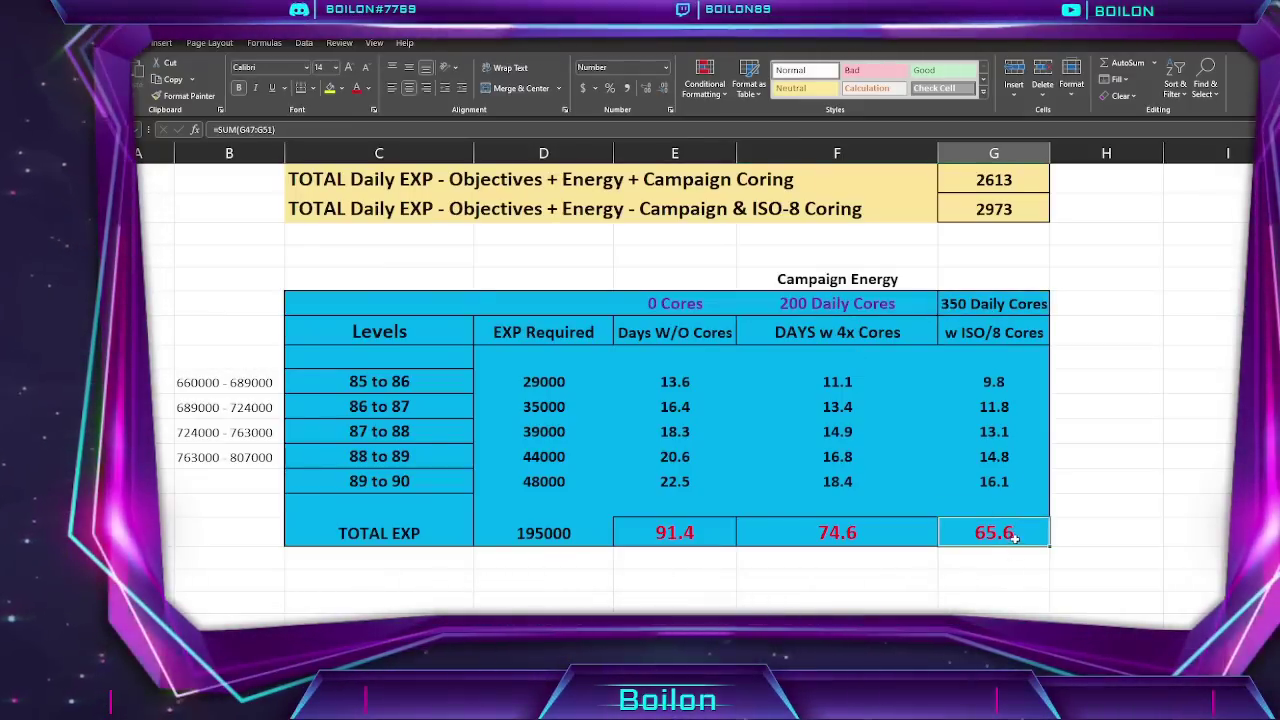
click(713, 542)
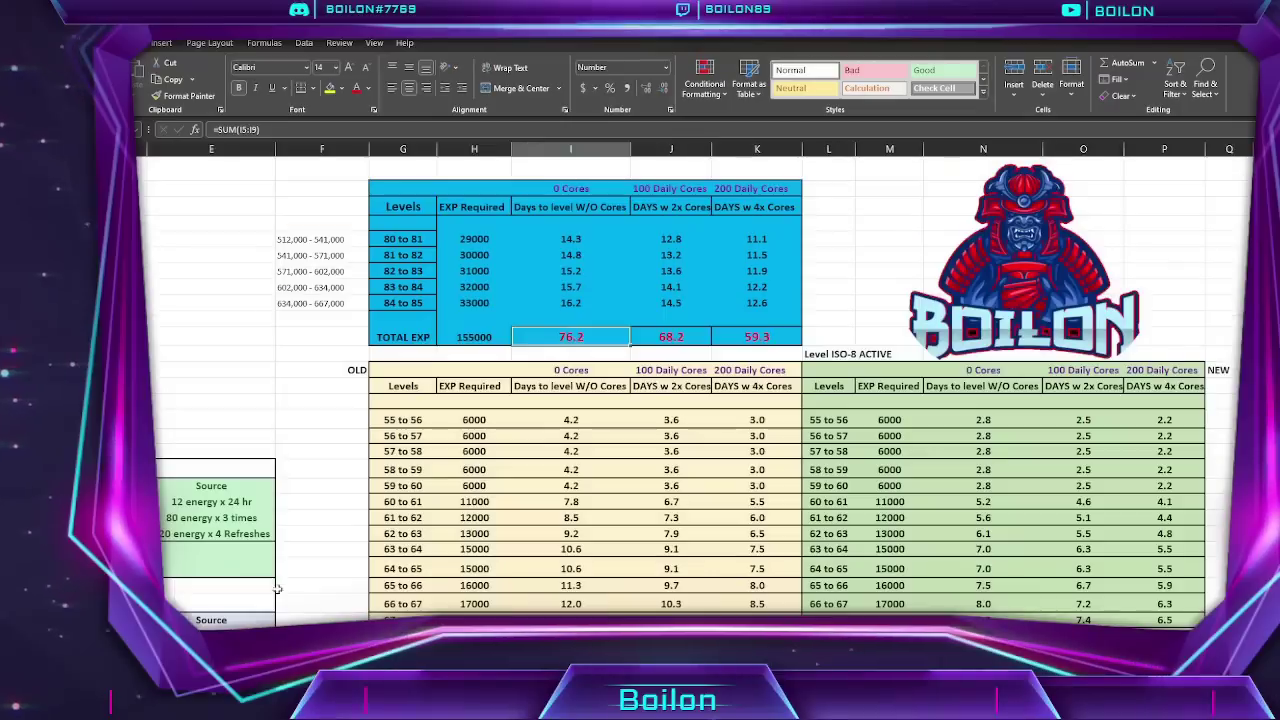
Return to the milestone table based on 100 cores daily and review the DD5 days to level 85.
scroll(298, 505, down, 3)
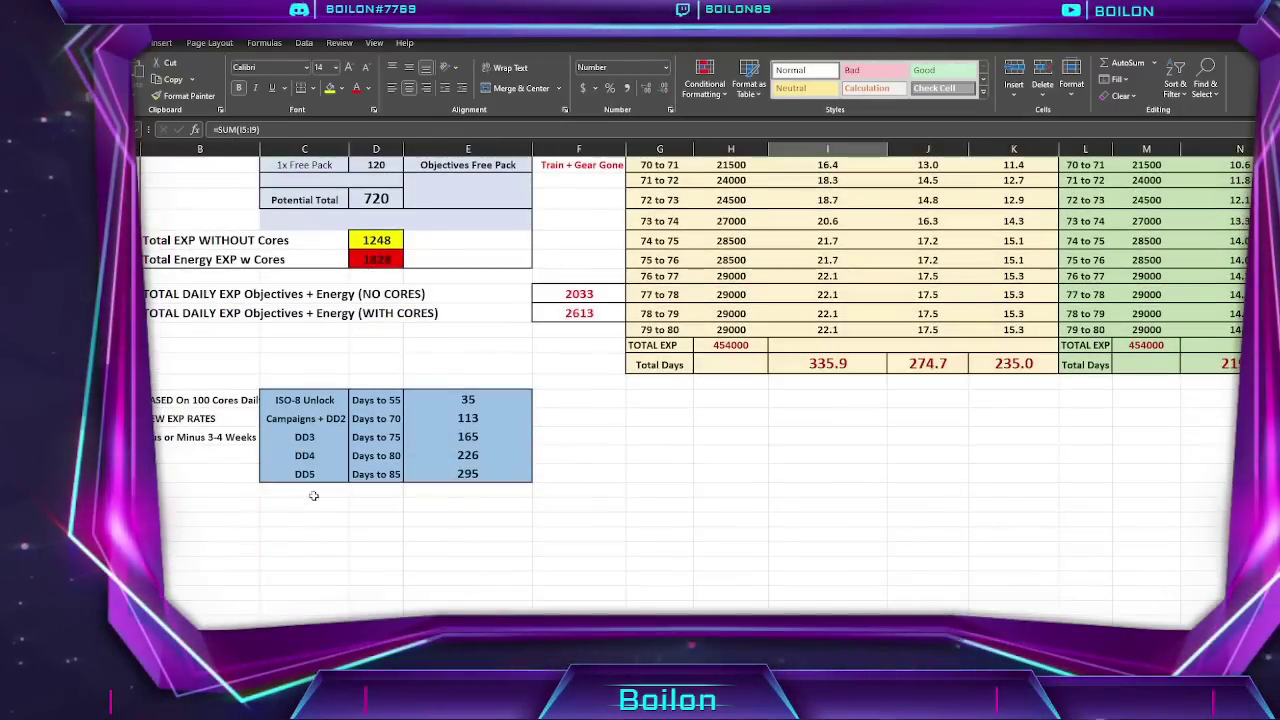
scroll(310, 500, up, 3)
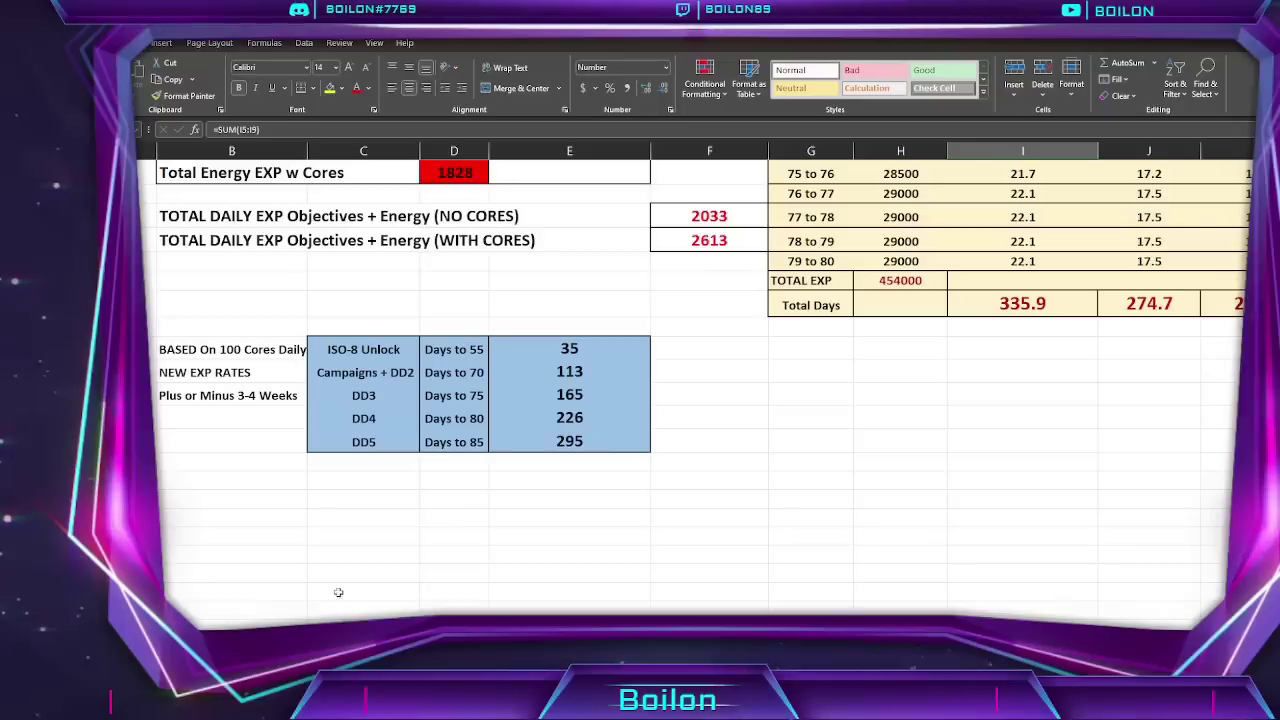
click(569, 441)
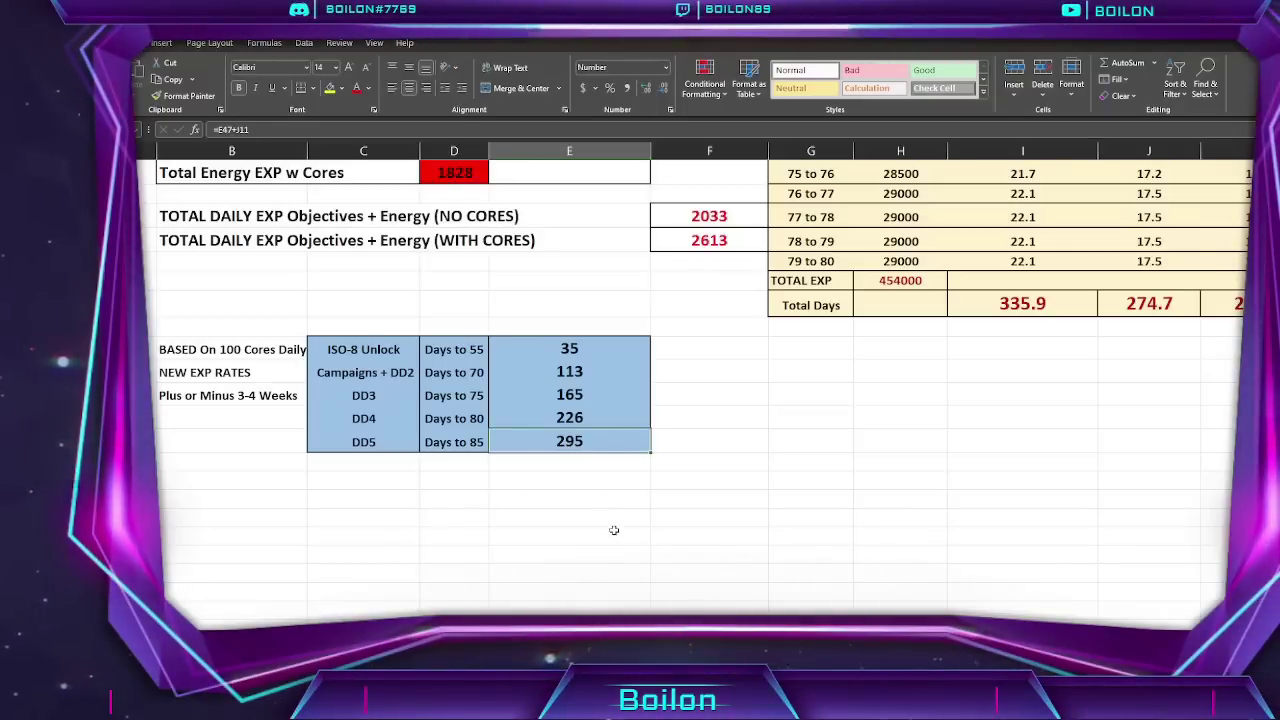
click(583, 473)
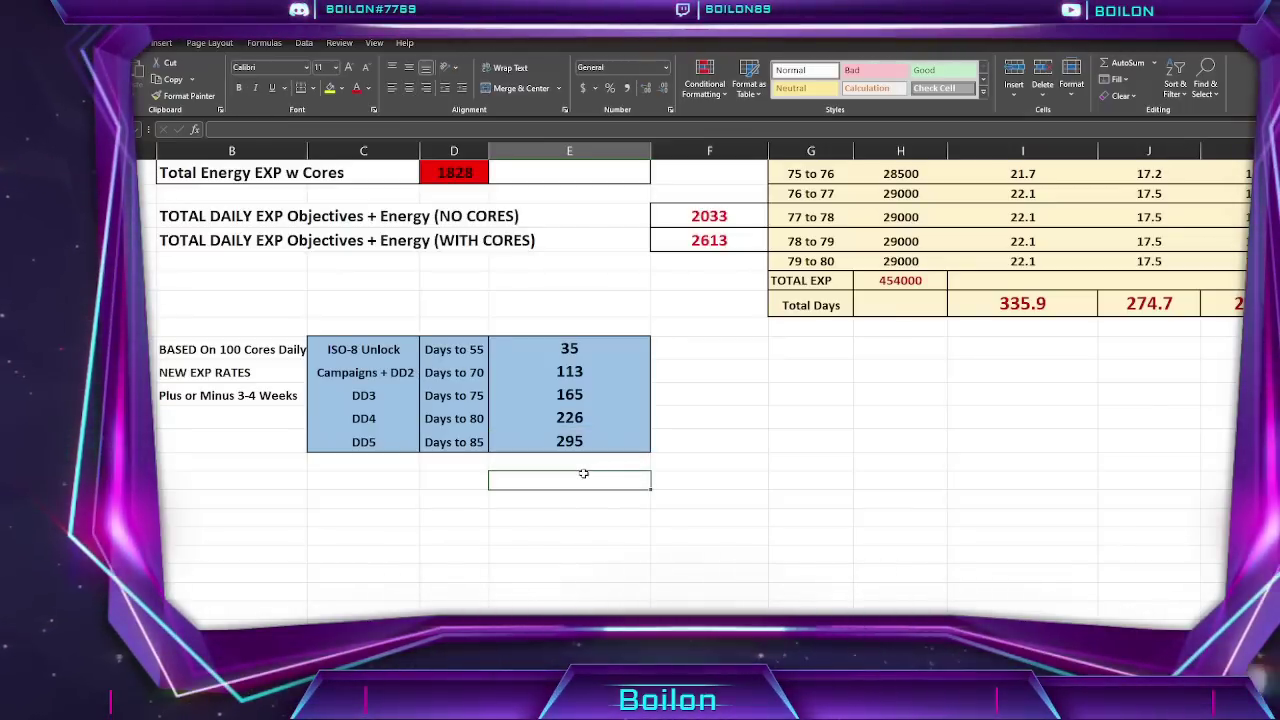
click(588, 463)
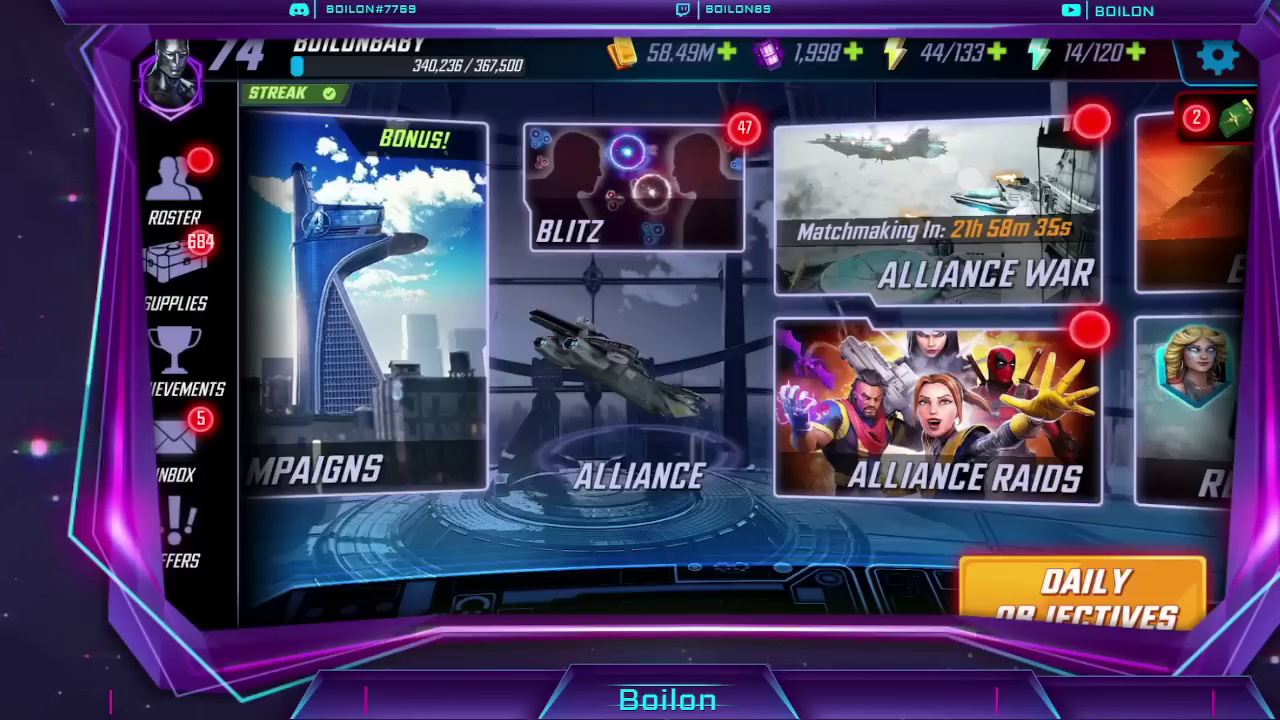
Switch to the Marvel Strike Force game, open the Apocalypse Saga from Epic Campaigns and browse its Pestilence and Famine cards.
click(800, 598)
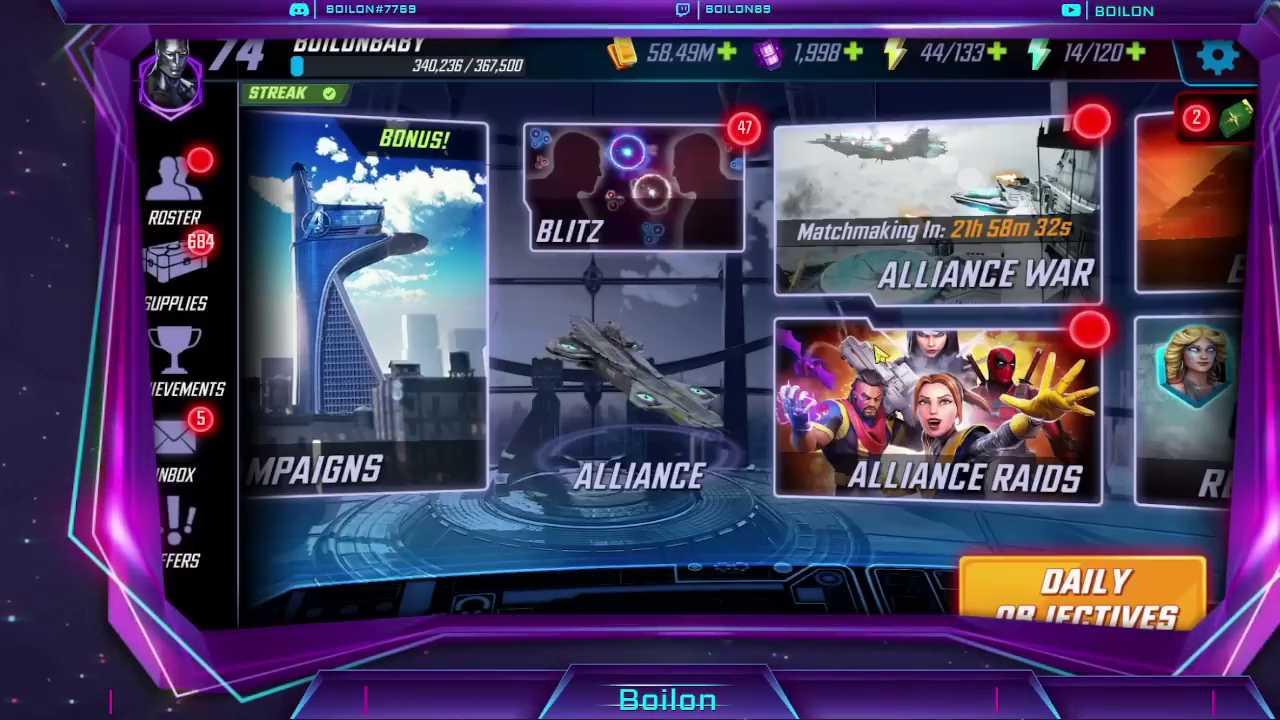
scroll(791, 349, down, 3)
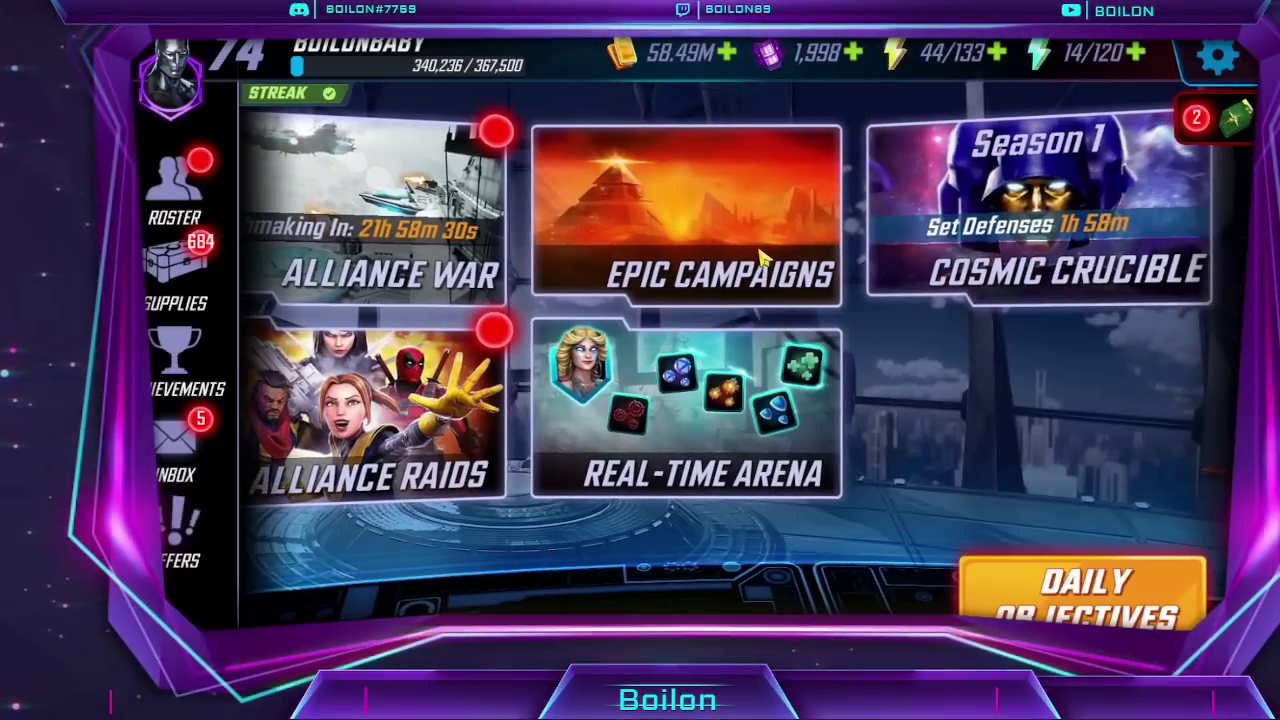
click(763, 257)
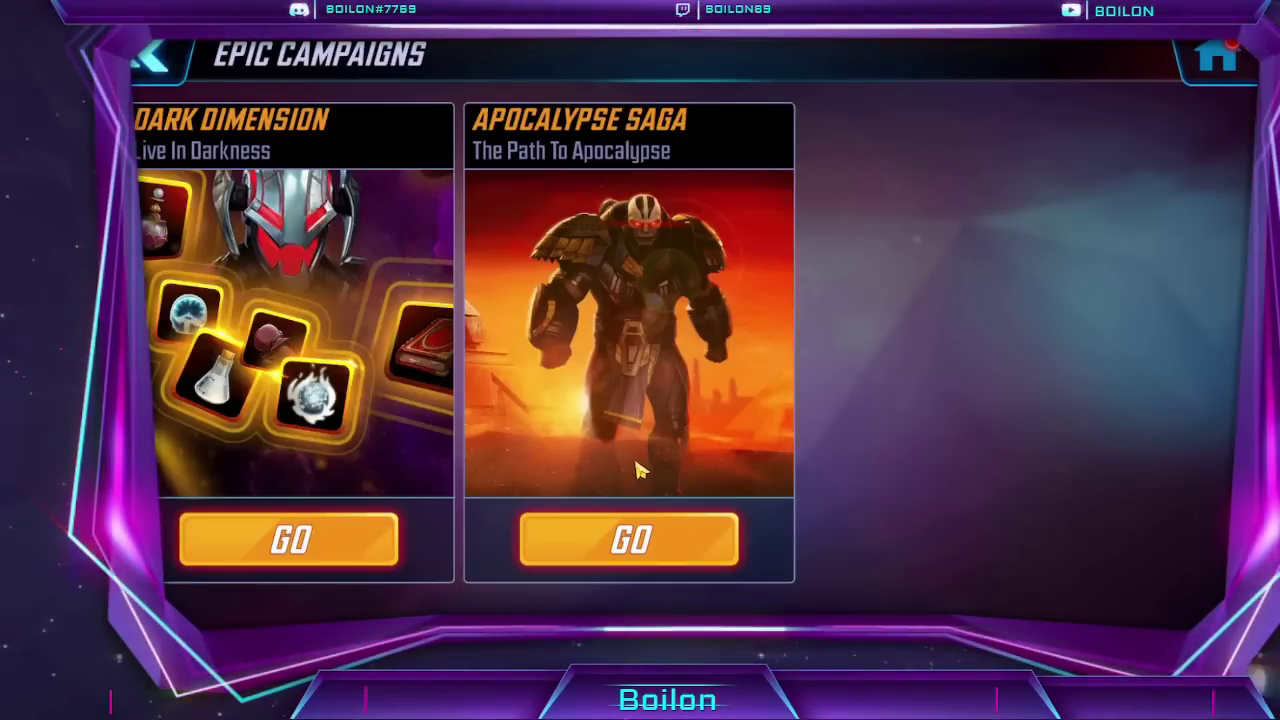
click(629, 537)
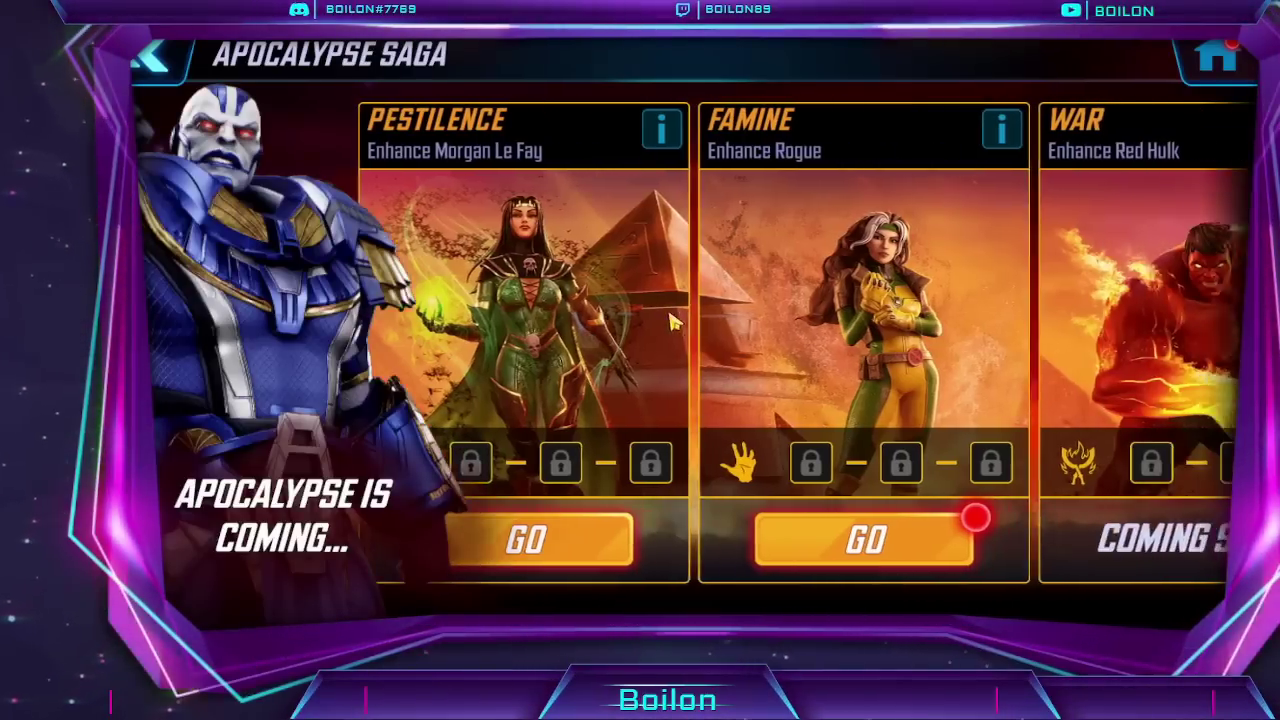
drag(672, 320, 784, 283)
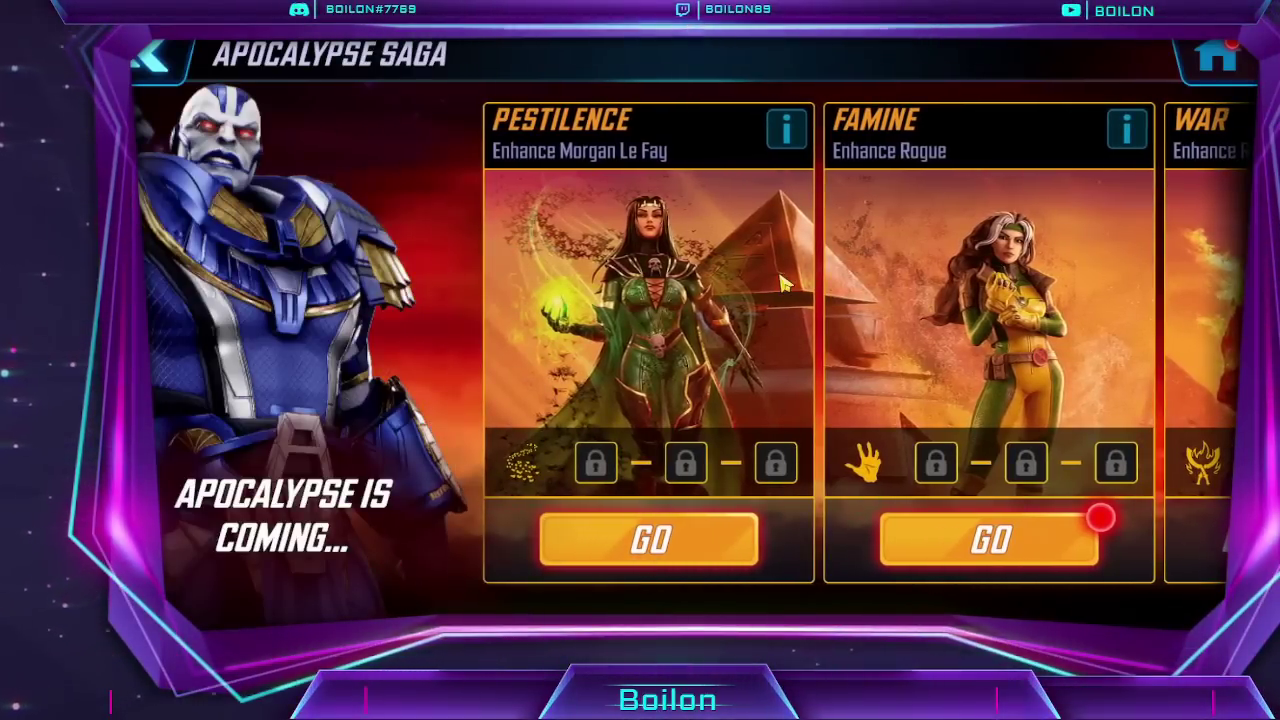